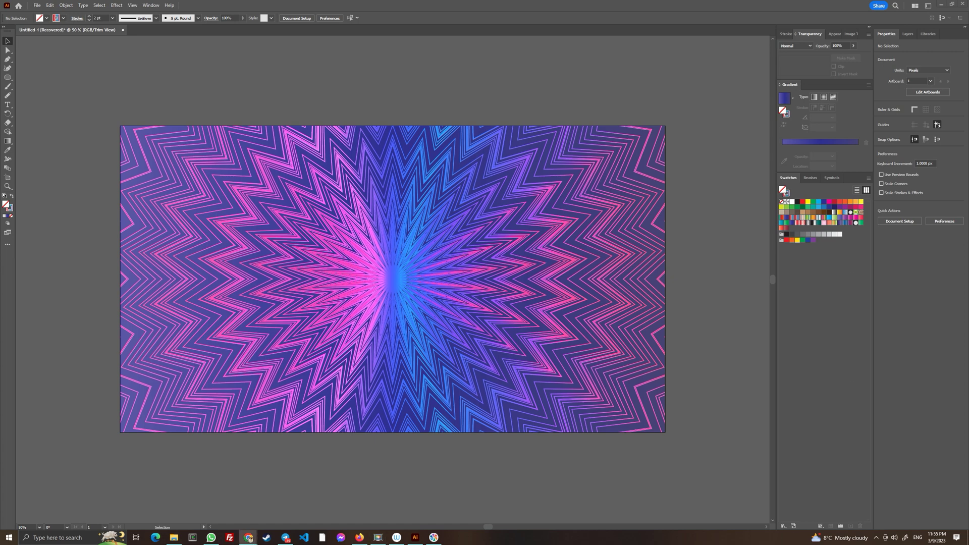
# Check the illustrator-scripts repo's Download ZIP option, then open Illustrator's Presets\en_US\Scripts folder
pyautogui.click(248, 538)
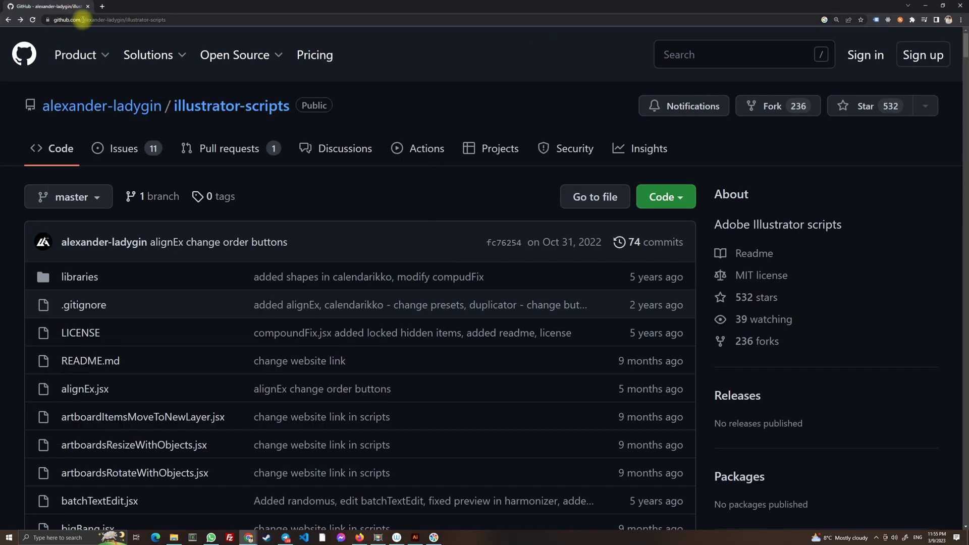
pyautogui.click(665, 198)
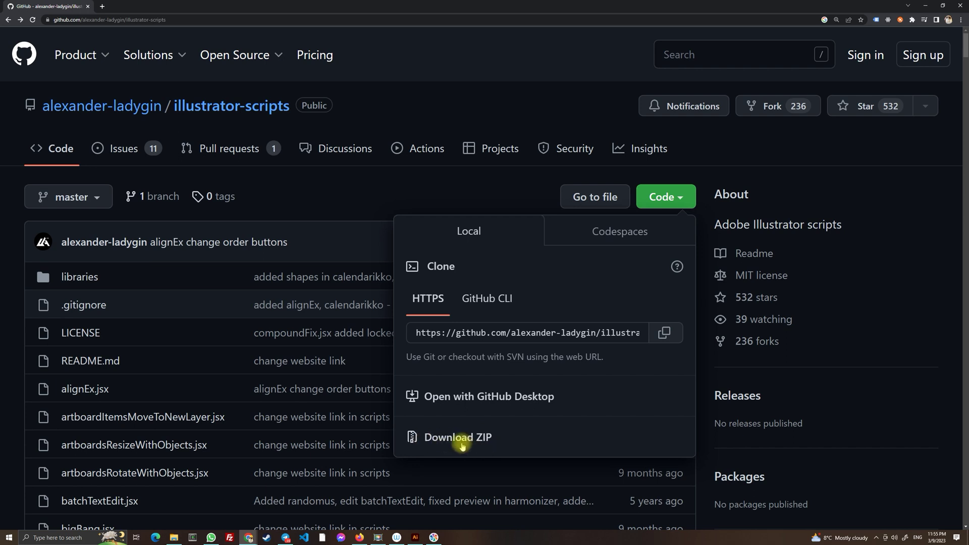
pyautogui.click(462, 99)
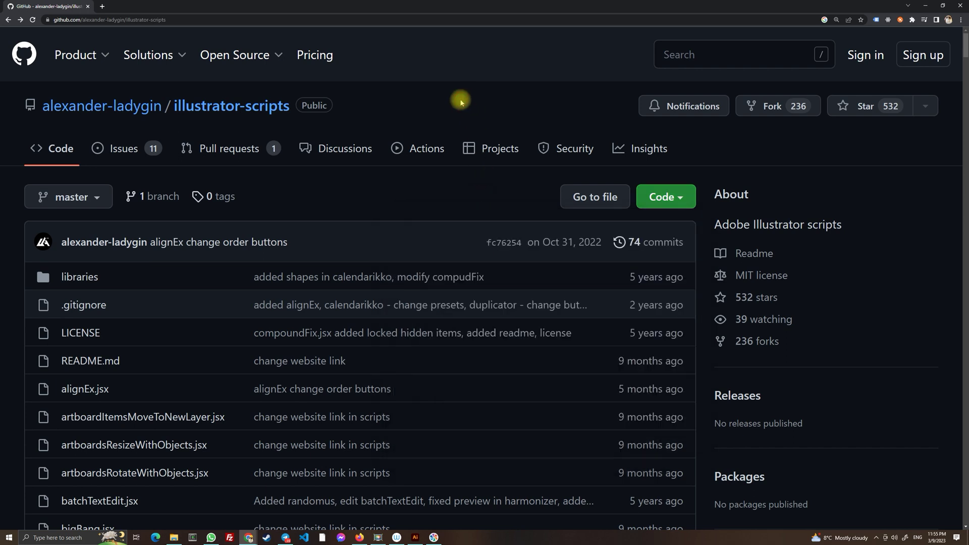
pyautogui.click(174, 537)
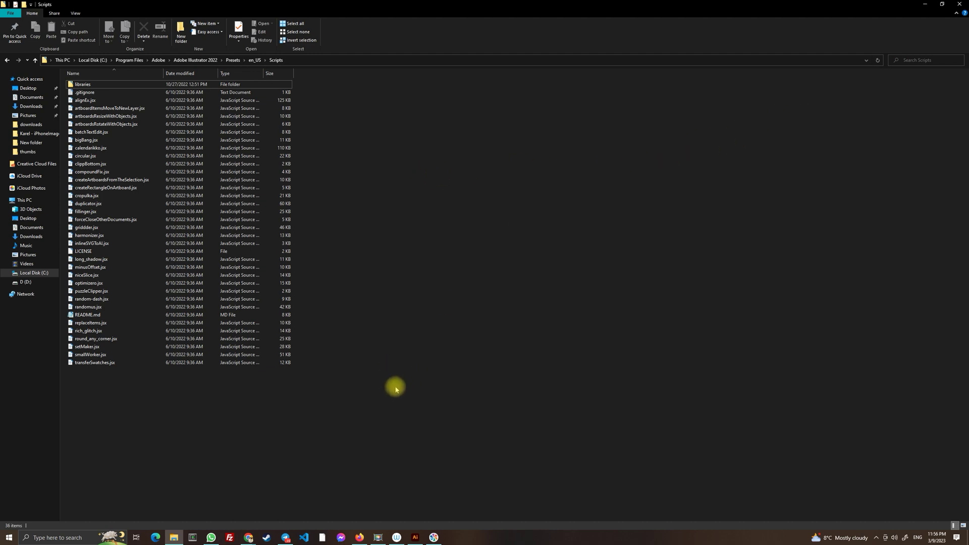
pyautogui.click(415, 538)
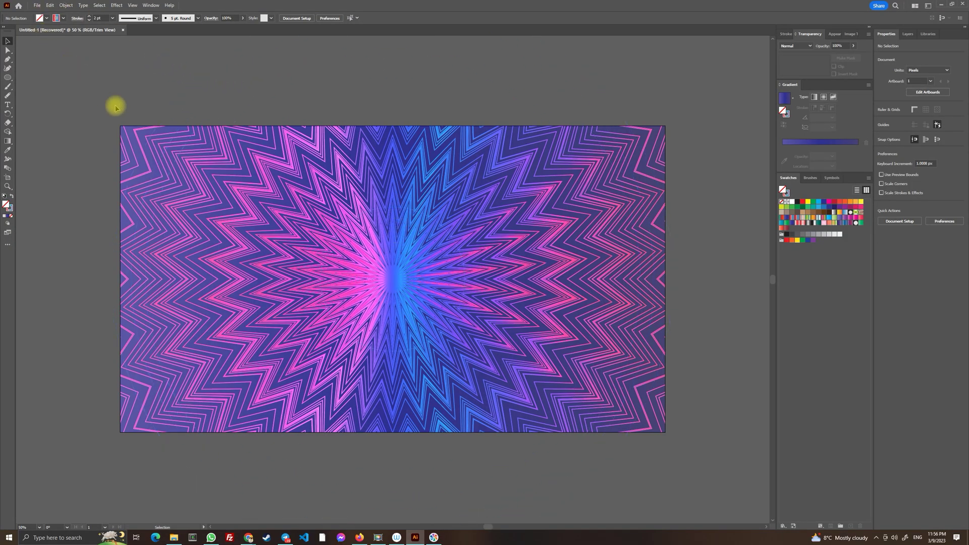
# Create a new 1920 × 1080 px document, Untitled-1, from the recent preset
pyautogui.click(38, 7)
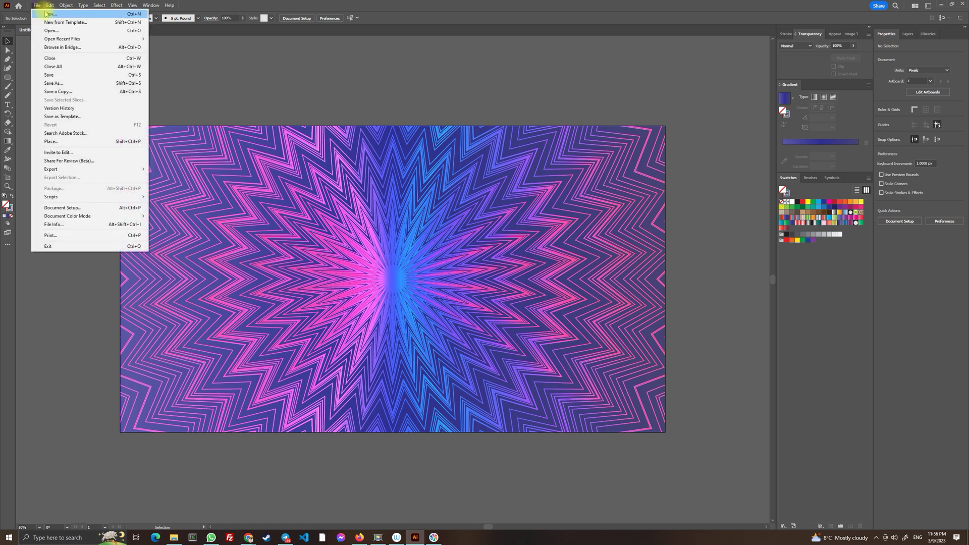
pyautogui.press('Escape')
pyautogui.moveTo(455, 148); pyautogui.dragTo(448, 82)
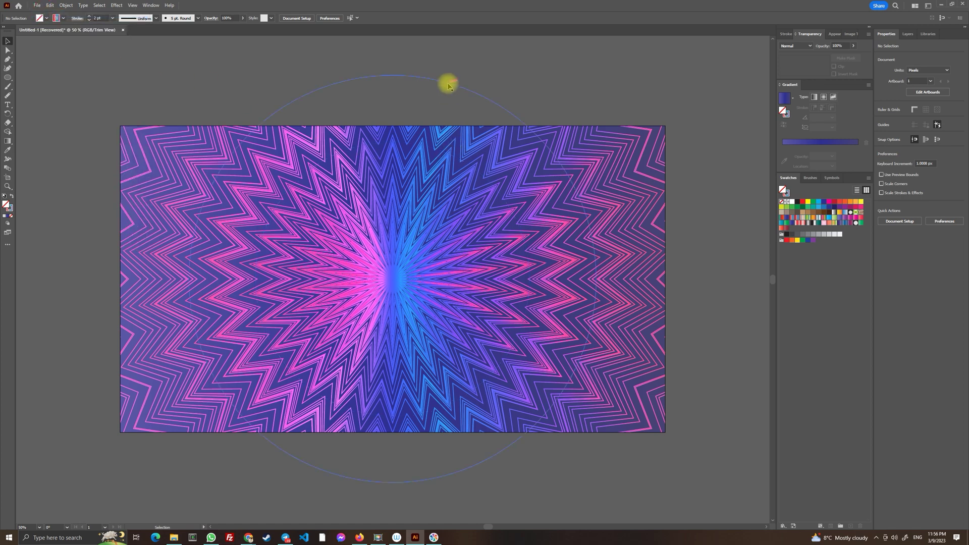
pyautogui.click(37, 5)
pyautogui.press('Escape')
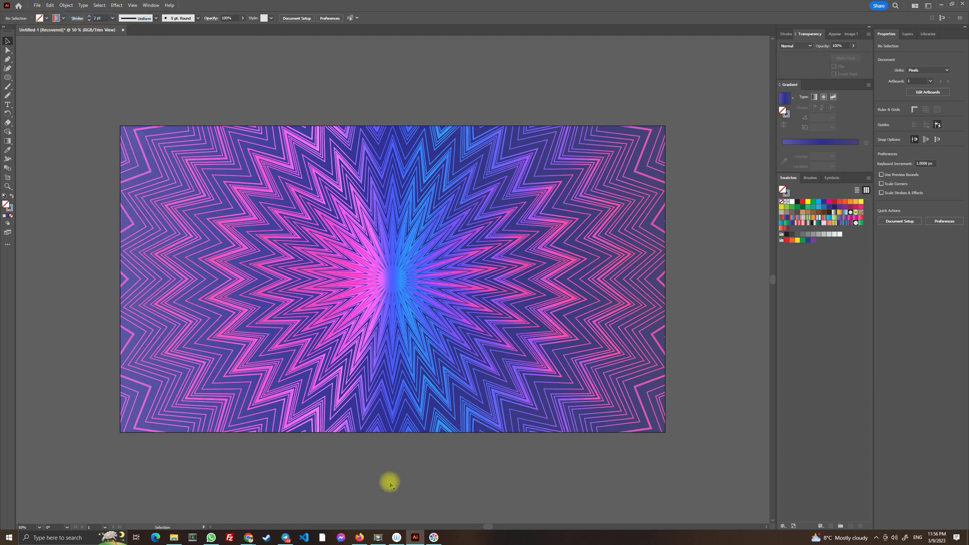
pyautogui.hotkey('ctrl', 'n')
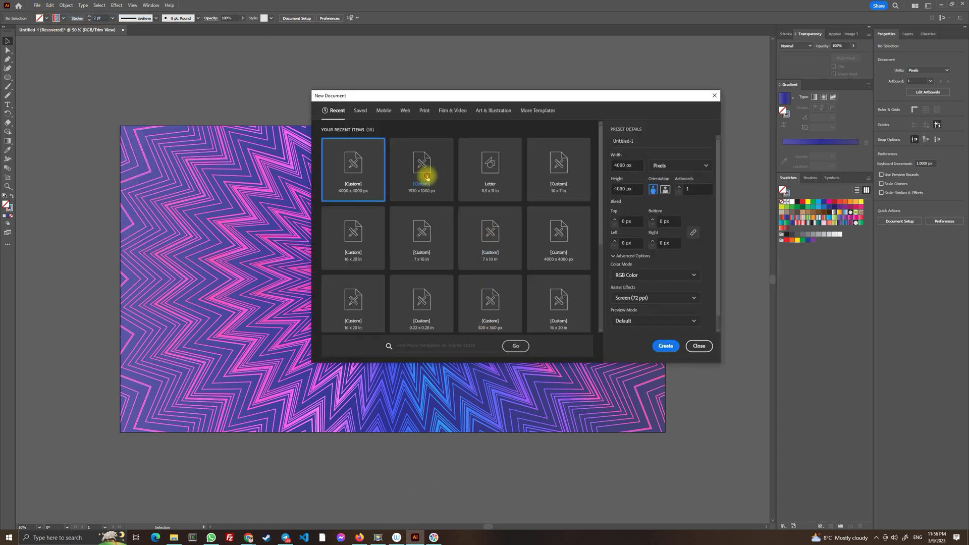
pyautogui.click(426, 173)
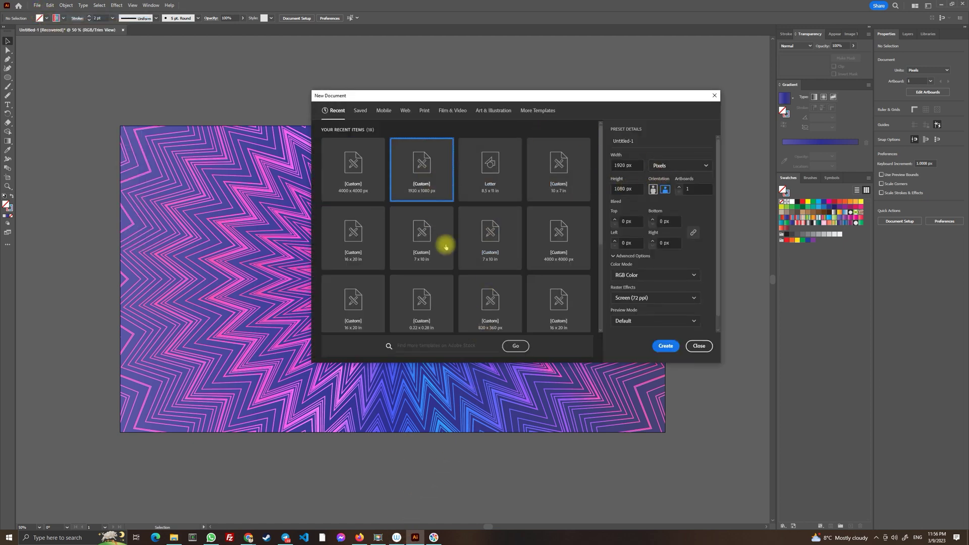
pyautogui.click(666, 348)
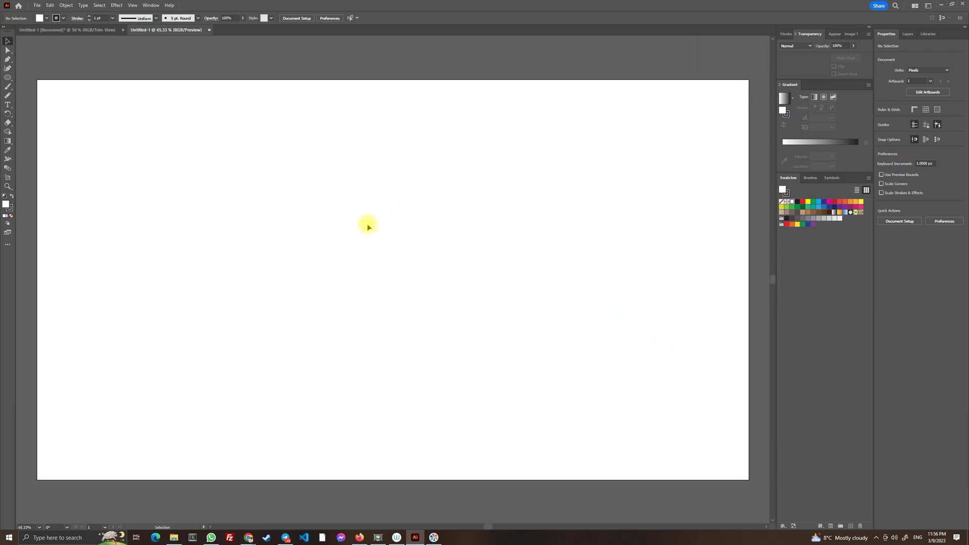
# Draw a circle about 894 px across with the Ellipse Tool and move it toward the artboard centre
pyautogui.click(8, 78)
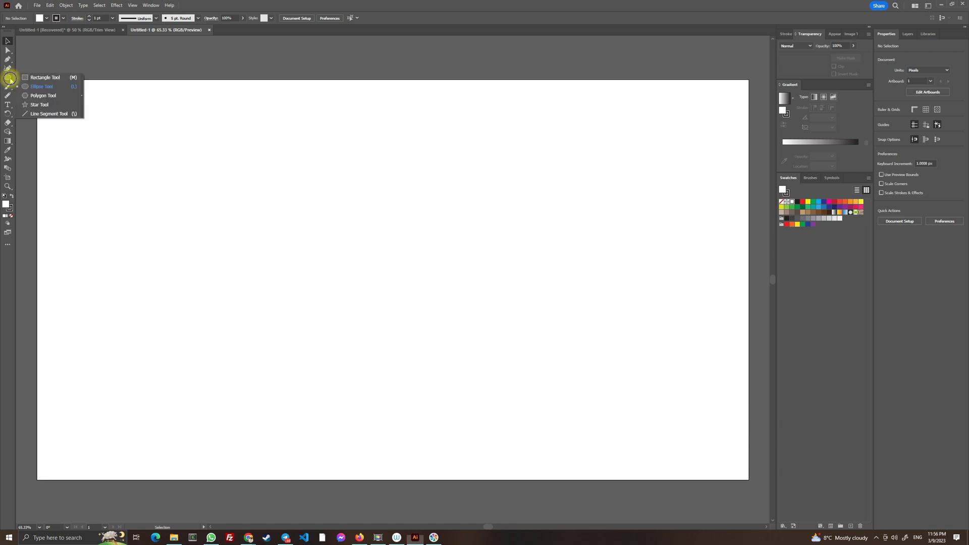
pyautogui.click(37, 86)
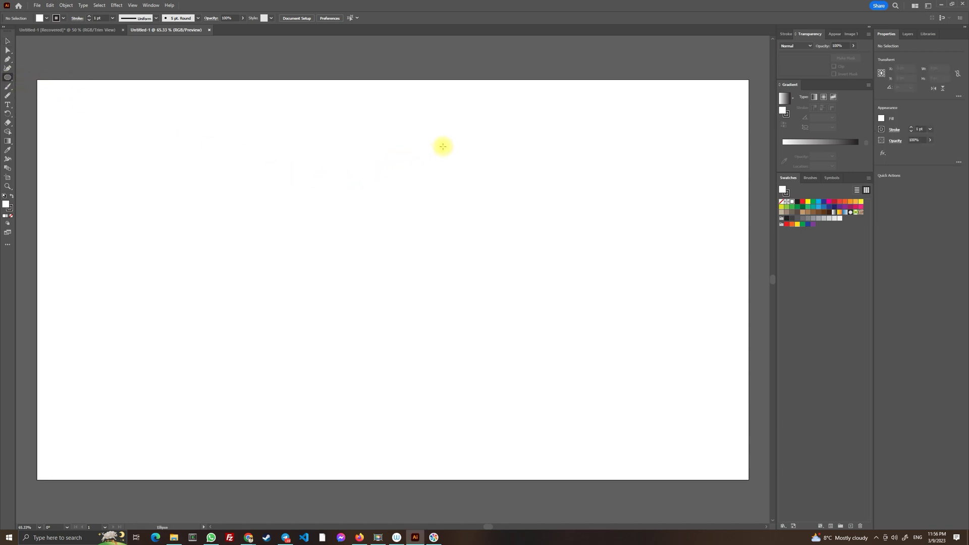
pyautogui.moveTo(461, 138); pyautogui.dragTo(166, 460)
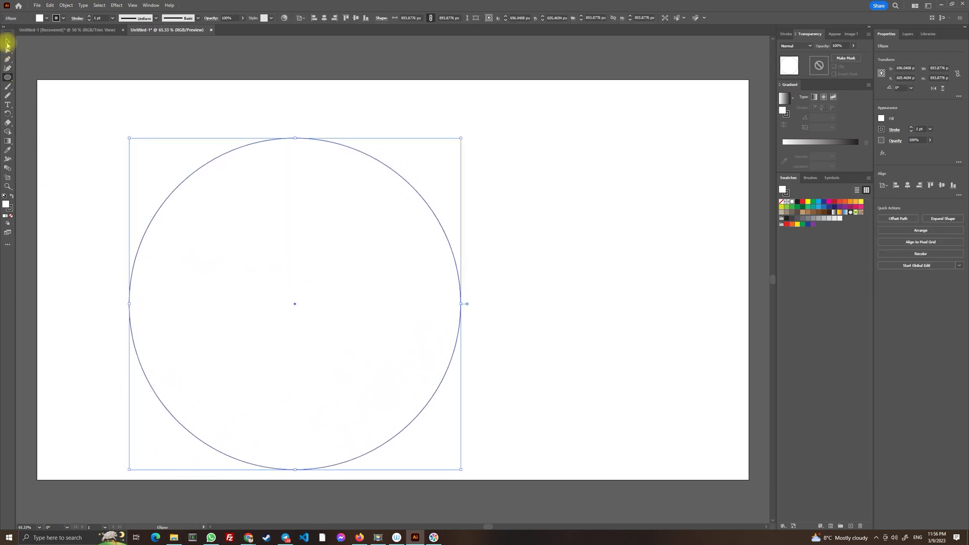
pyautogui.click(7, 42)
pyautogui.moveTo(294, 304); pyautogui.dragTo(352, 269)
pyautogui.click(594, 278)
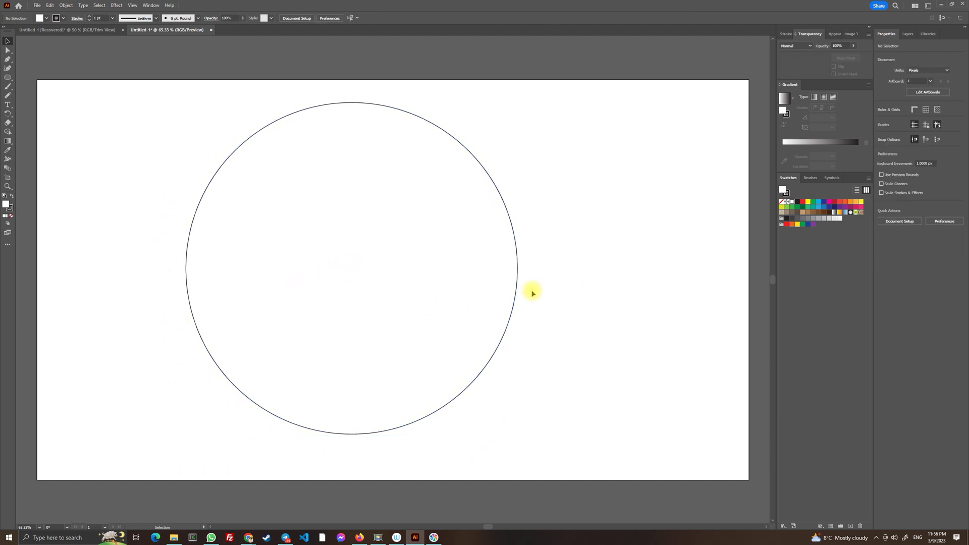
pyautogui.click(514, 302)
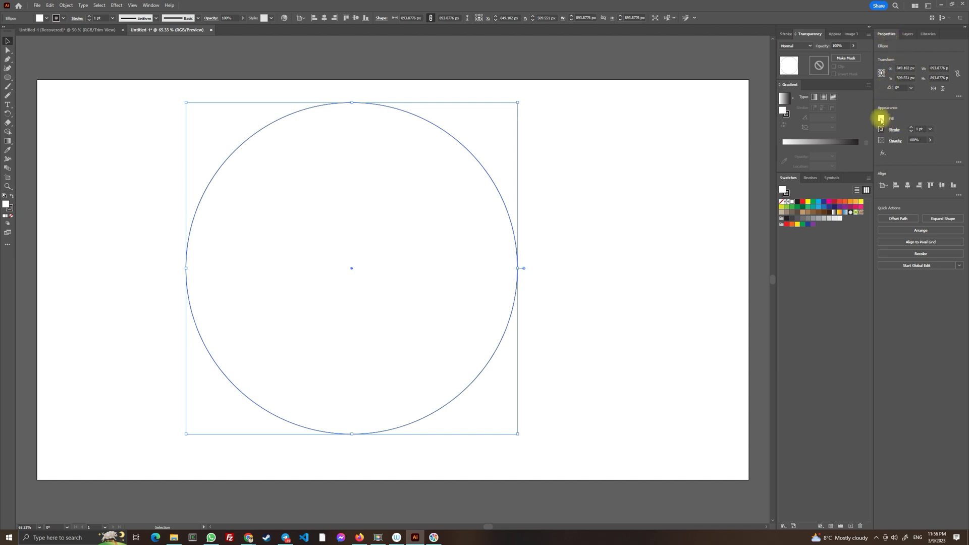
# Set the circle's fill to None
pyautogui.click(882, 119)
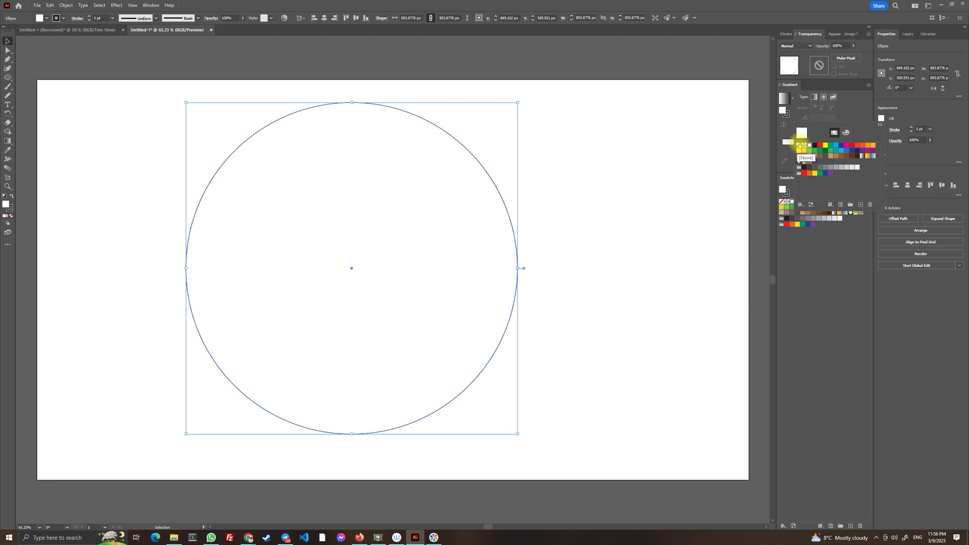
pyautogui.click(800, 146)
pyautogui.click(909, 97)
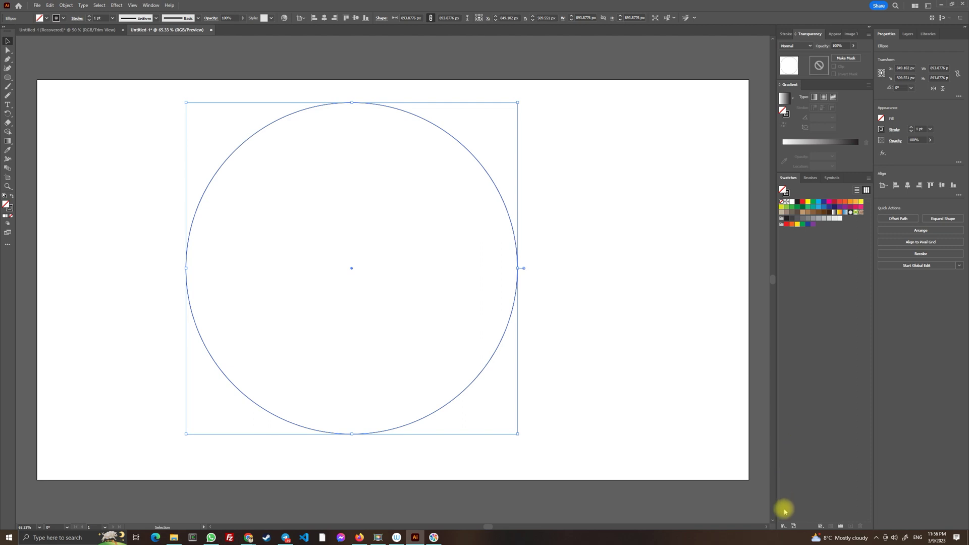
# Add a Color Harmonies gradient group to Swatches and give the stroke a green-purple-orange gradient
pyautogui.click(783, 527)
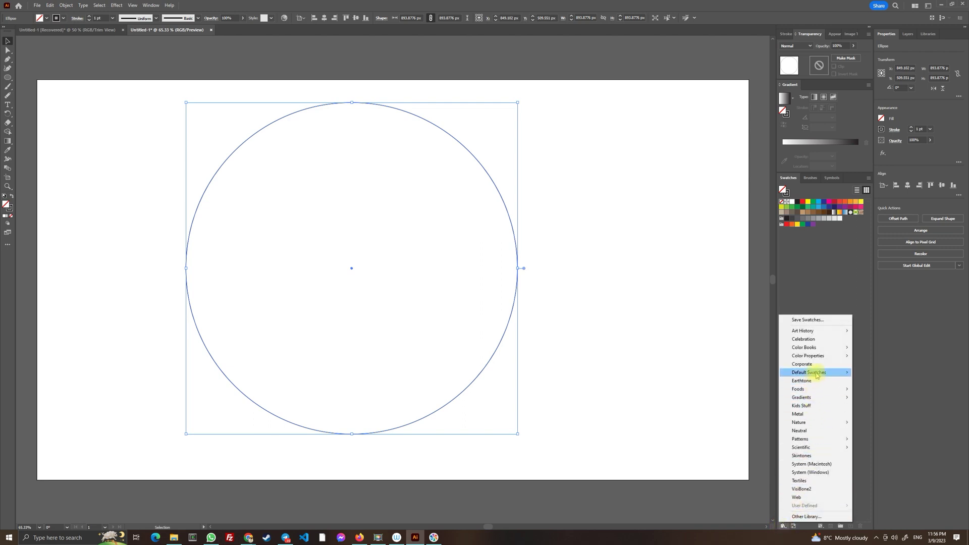
pyautogui.moveTo(820, 376)
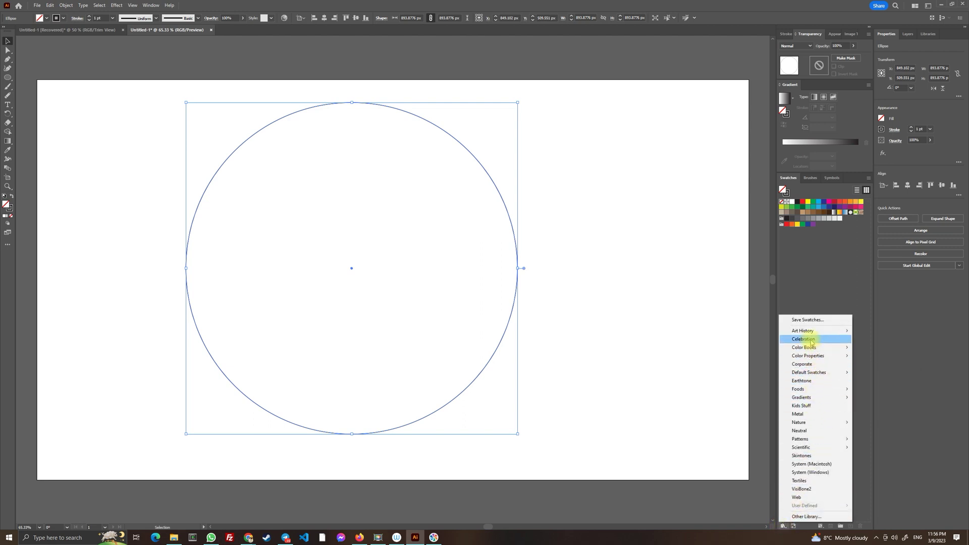
pyautogui.moveTo(803, 397)
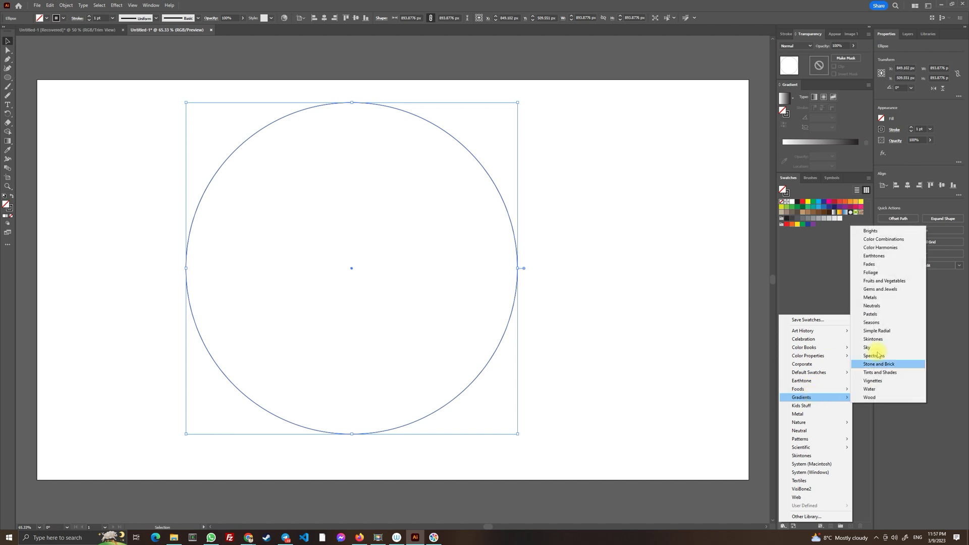
pyautogui.click(888, 247)
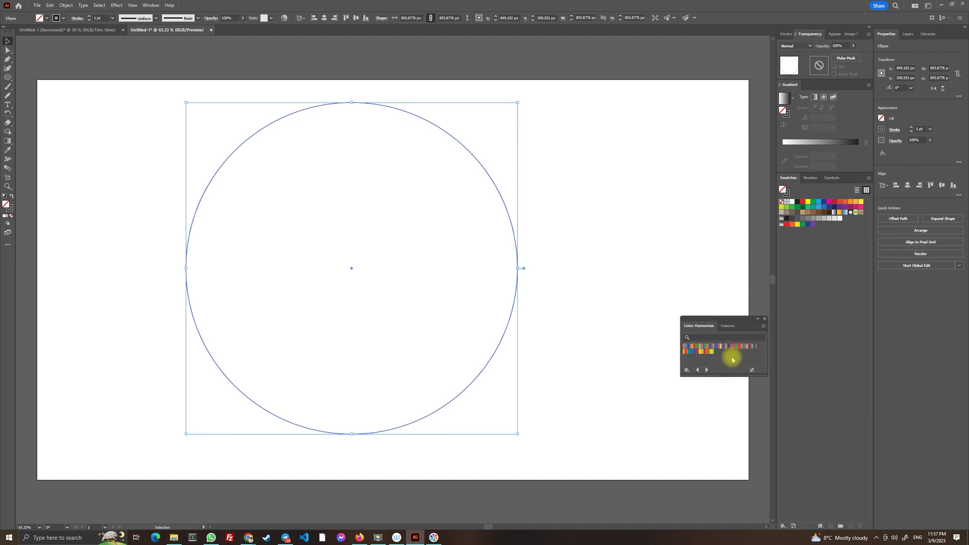
pyautogui.moveTo(734, 346); pyautogui.dragTo(828, 223)
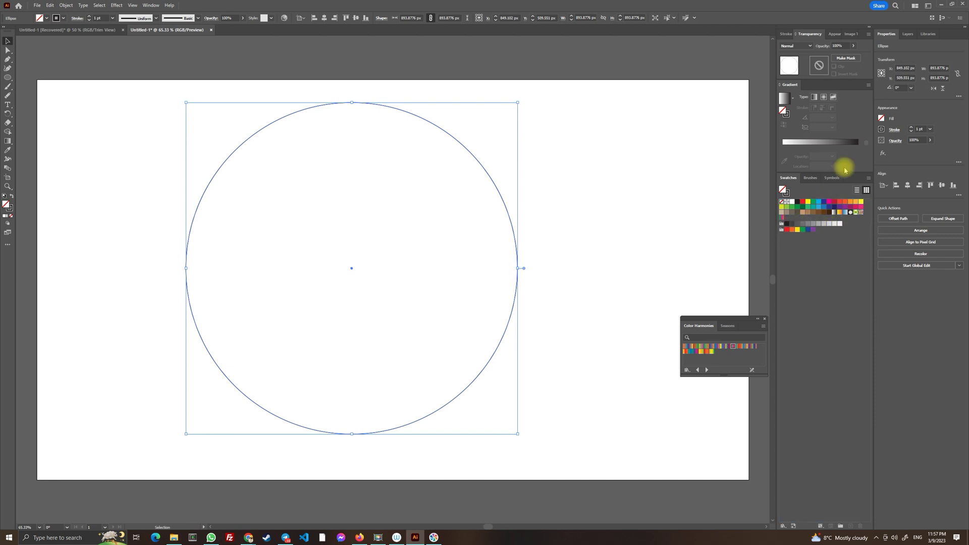
pyautogui.click(881, 120)
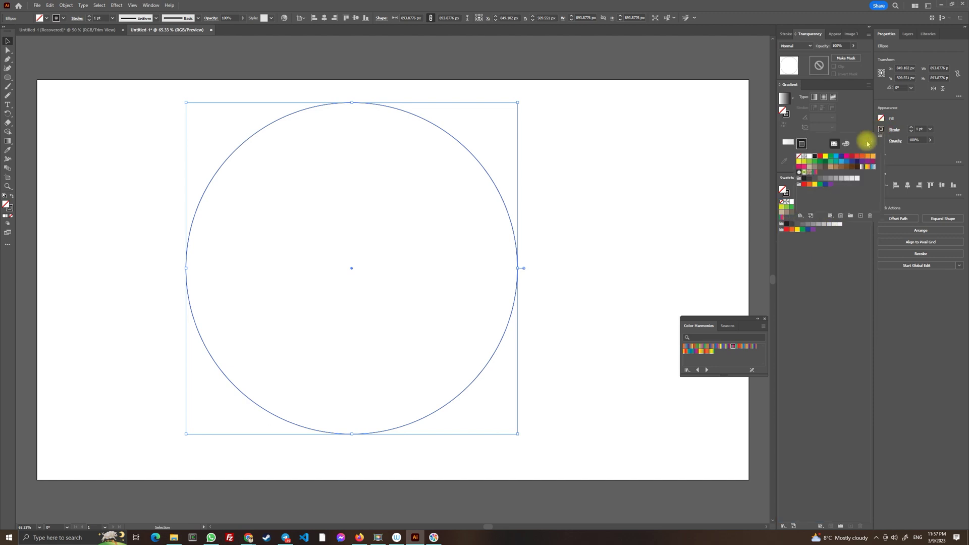
pyautogui.click(815, 173)
pyautogui.click(593, 188)
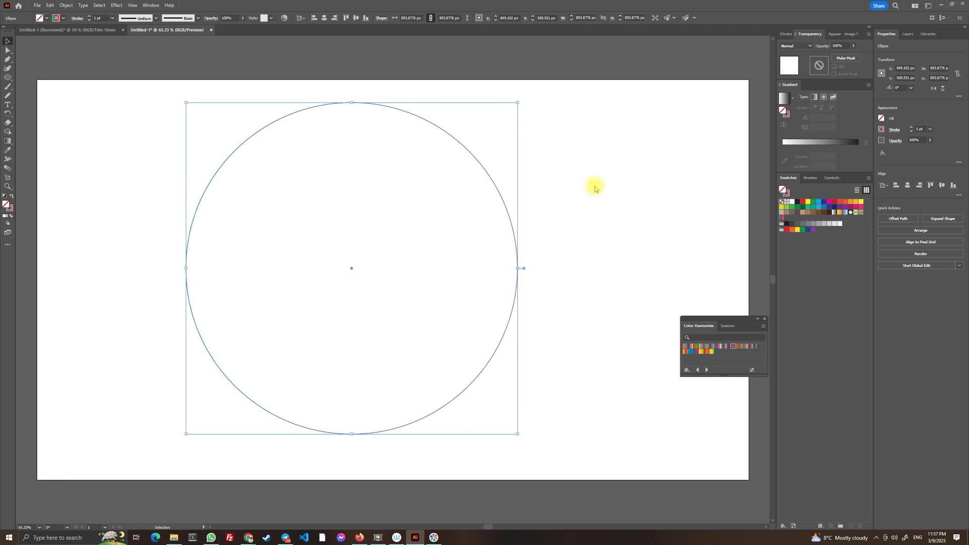
pyautogui.click(595, 187)
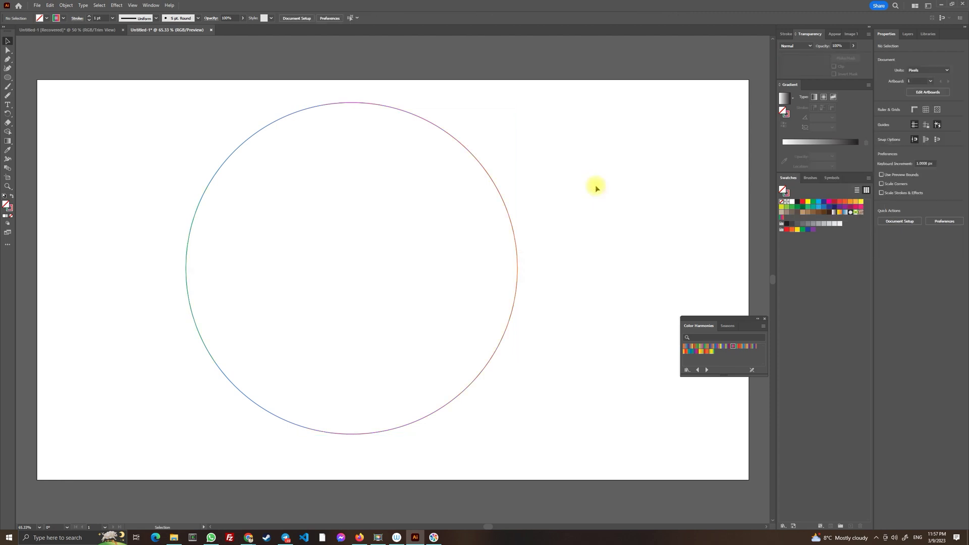
# Paste a copy of the circle in front and shrink it to a 24.5 px circle at the centre
pyautogui.click(489, 176)
pyautogui.press('a')
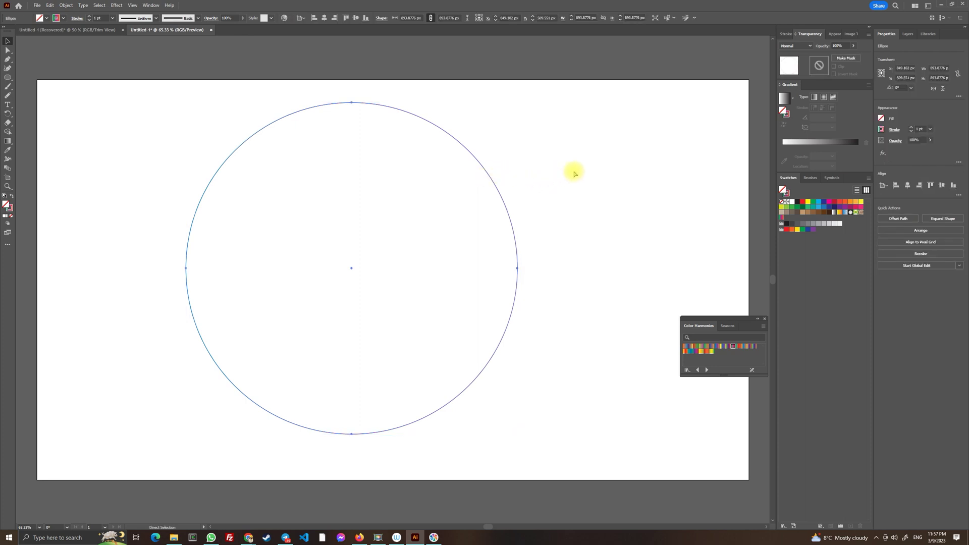
pyautogui.press('v')
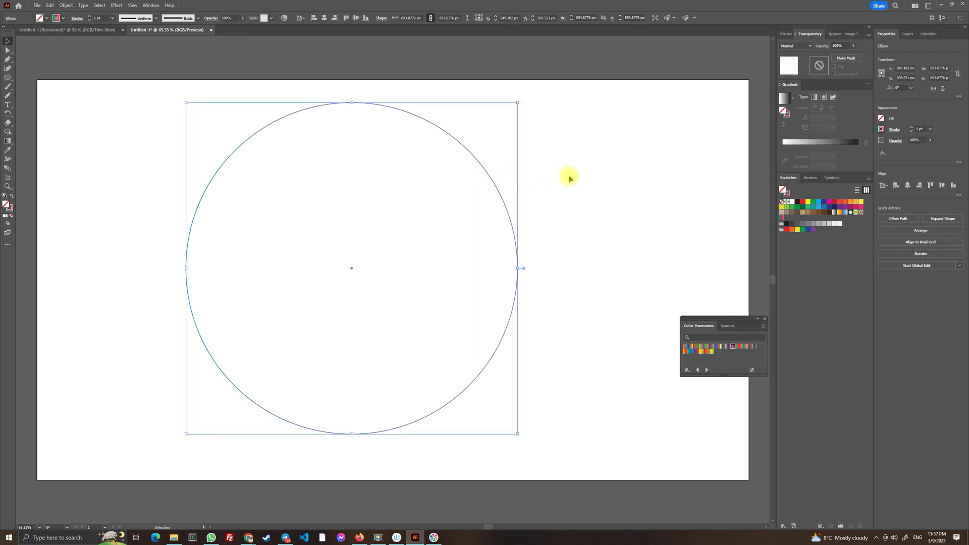
pyautogui.press('a')
pyautogui.press('v')
pyautogui.moveTo(517, 102); pyautogui.dragTo(396, 262)
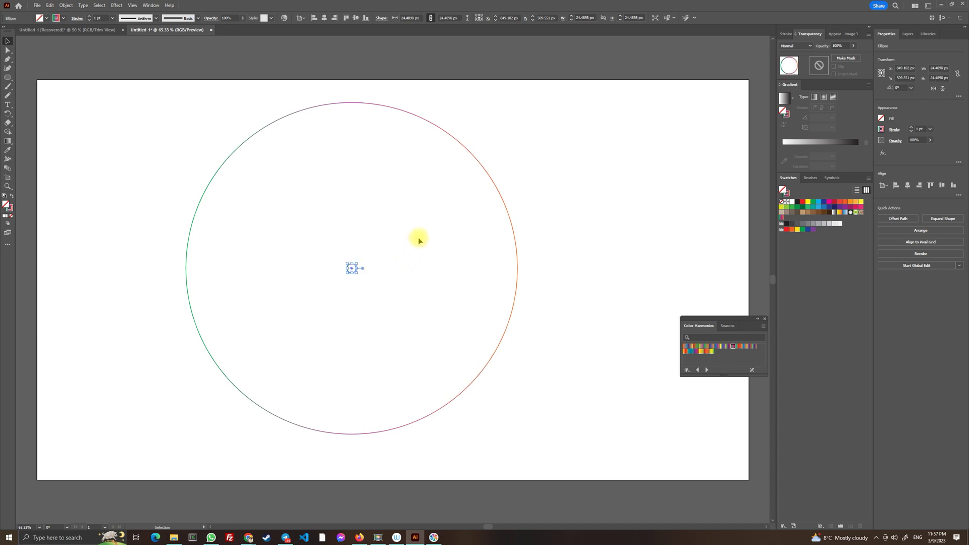
pyautogui.click(418, 237)
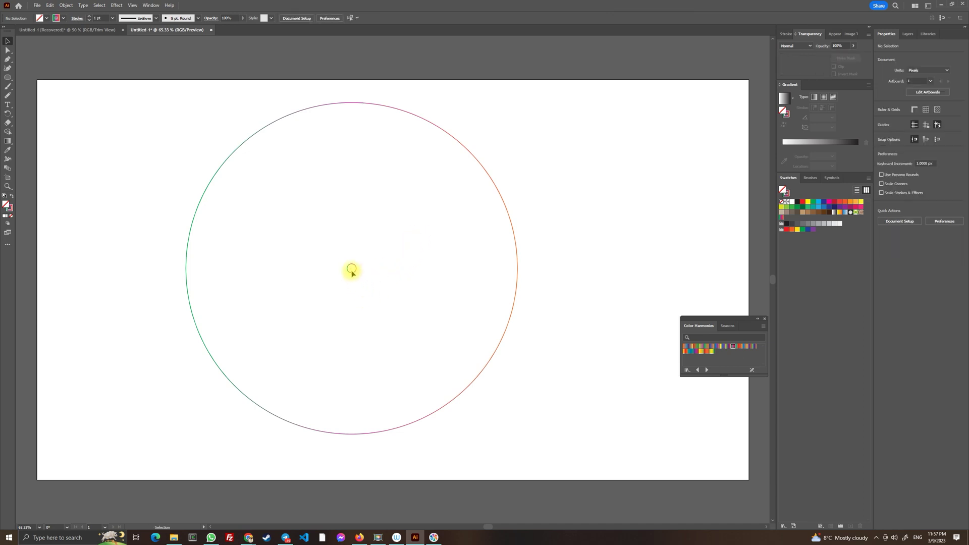
pyautogui.moveTo(584, 119); pyautogui.dragTo(196, 405)
pyautogui.click(106, 38)
# Select both circles and set Blend Options spacing to Specified Distance, 10 px
pyautogui.hotkey('ctrl', 'a')
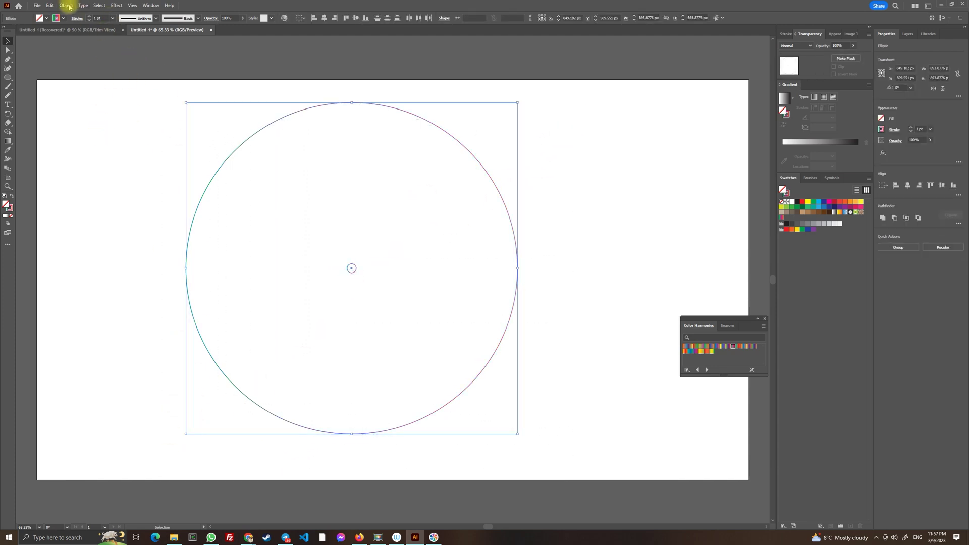
pyautogui.click(62, 6)
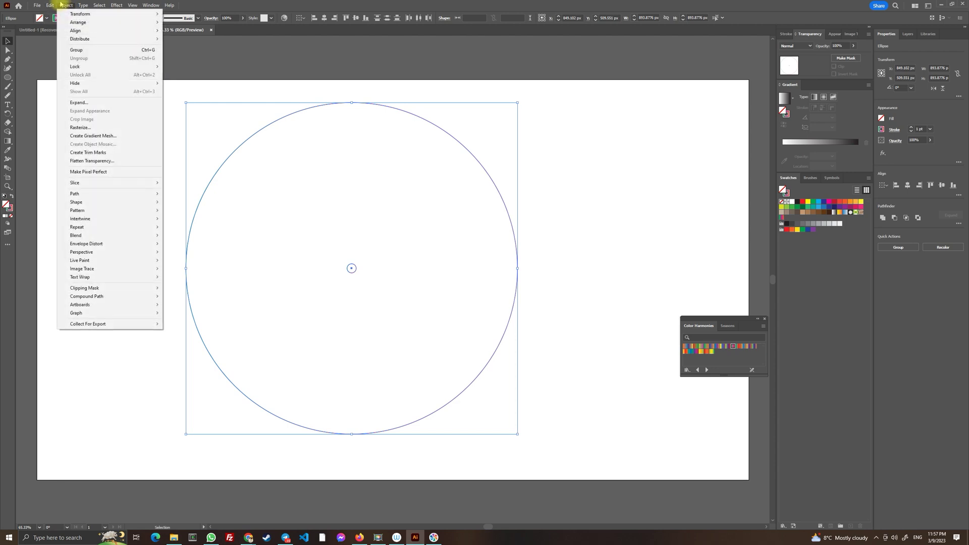
pyautogui.moveTo(106, 235)
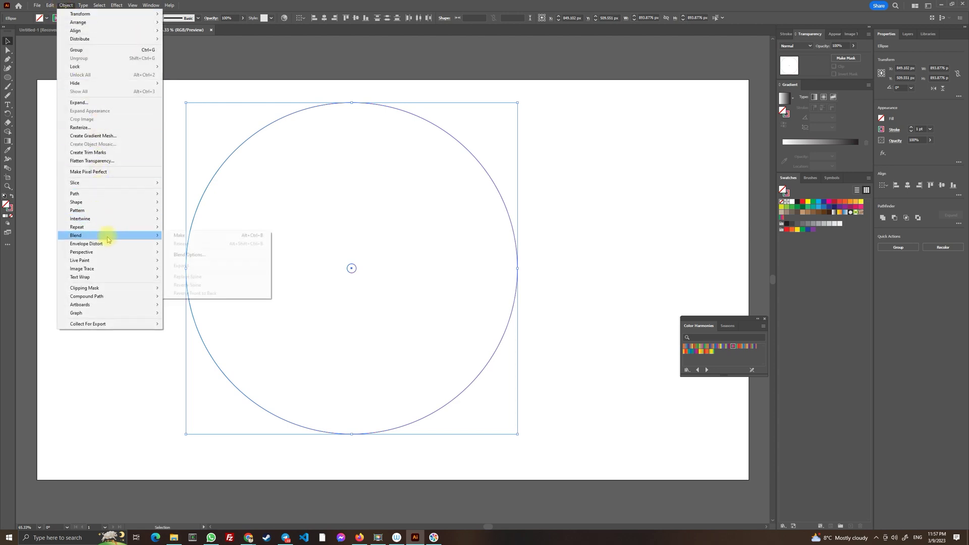
pyautogui.click(202, 255)
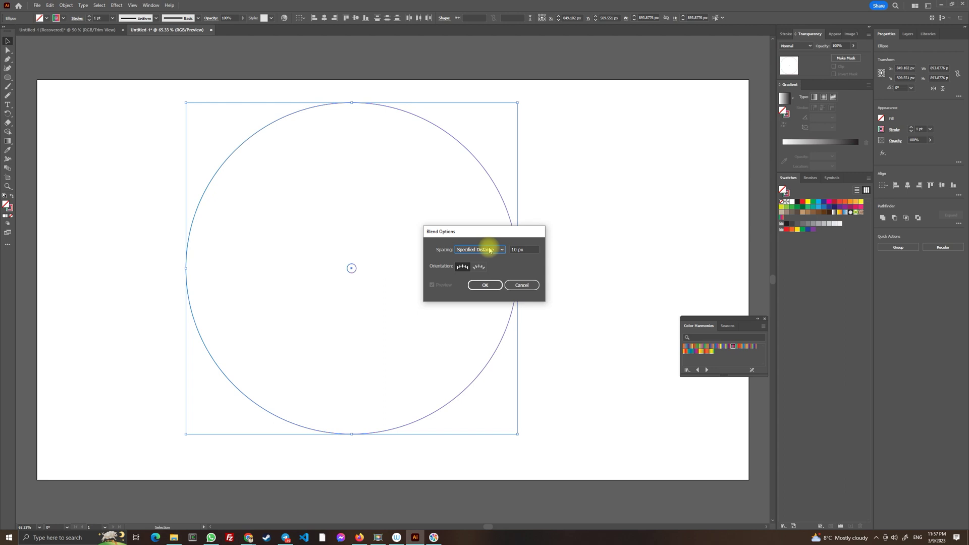
pyautogui.click(490, 251)
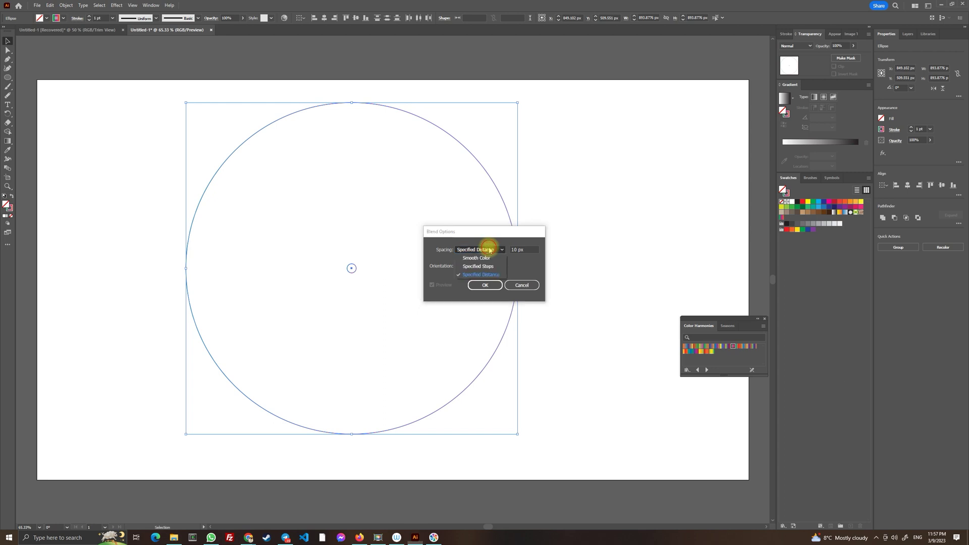
pyautogui.click(487, 275)
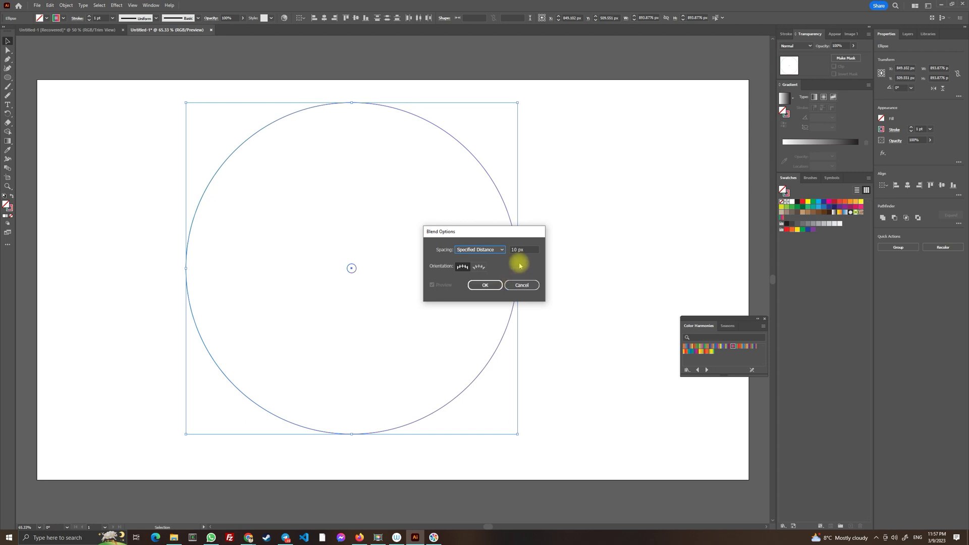
pyautogui.click(486, 285)
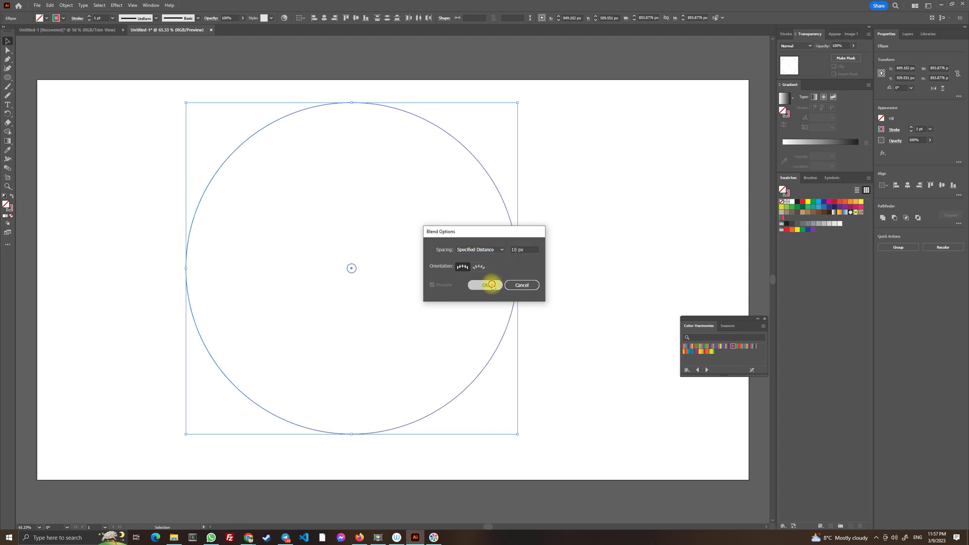
pyautogui.click(65, 6)
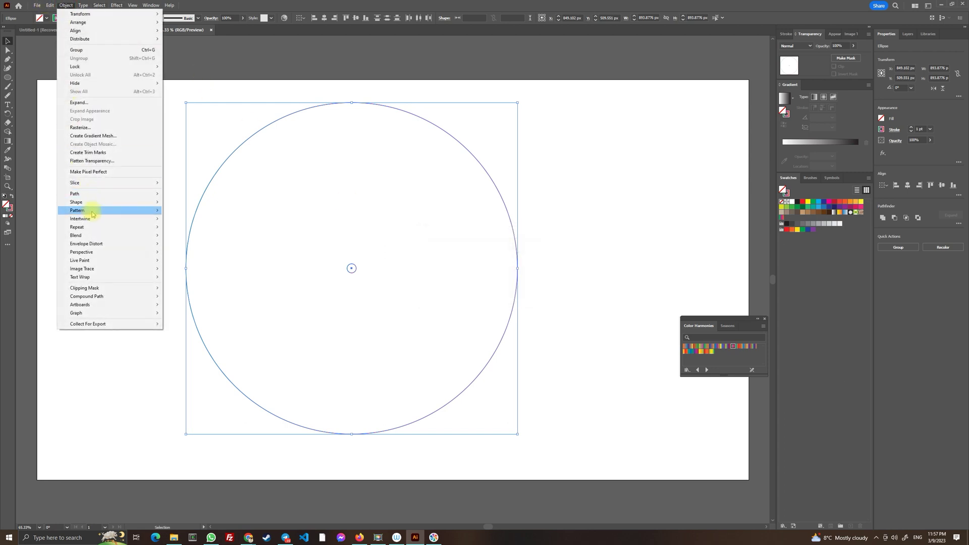
# Make a blend between the large and tiny circles
pyautogui.moveTo(90, 236)
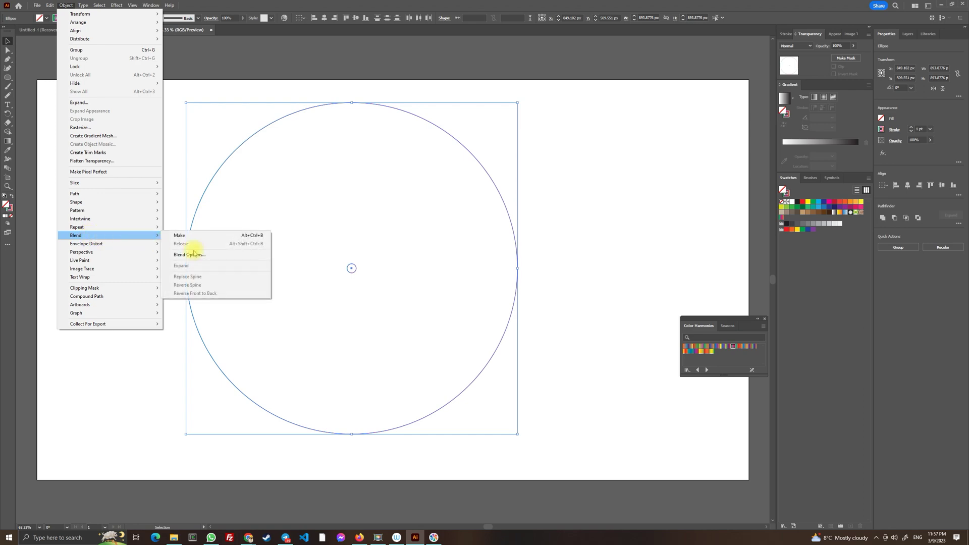
pyautogui.click(216, 235)
pyautogui.click(69, 230)
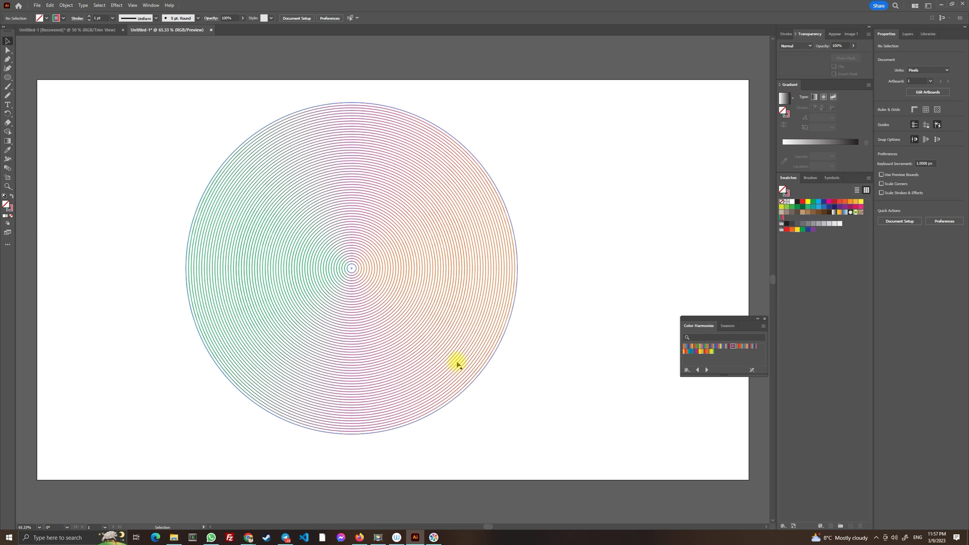
# Expand the blend into a group of separate concentric ring outlines
pyautogui.click(397, 258)
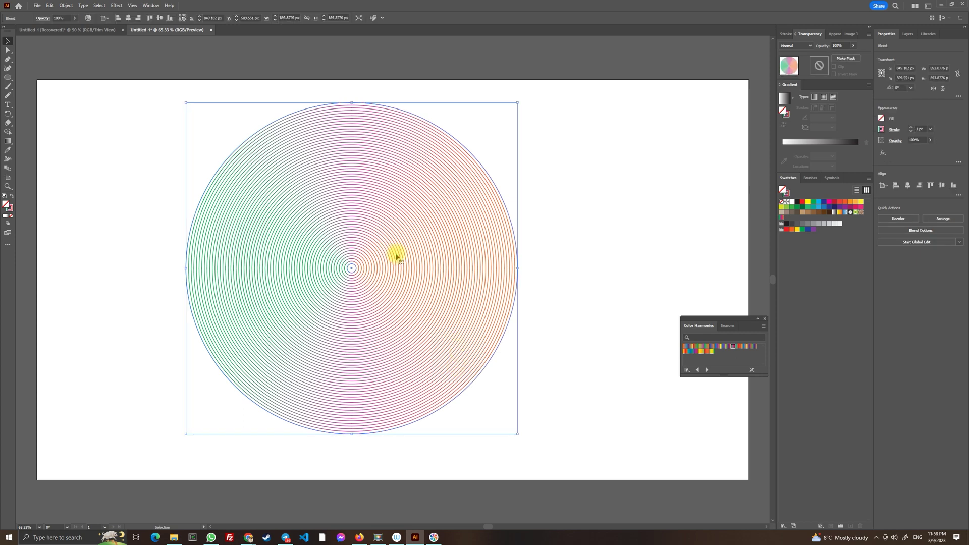
pyautogui.click(66, 5)
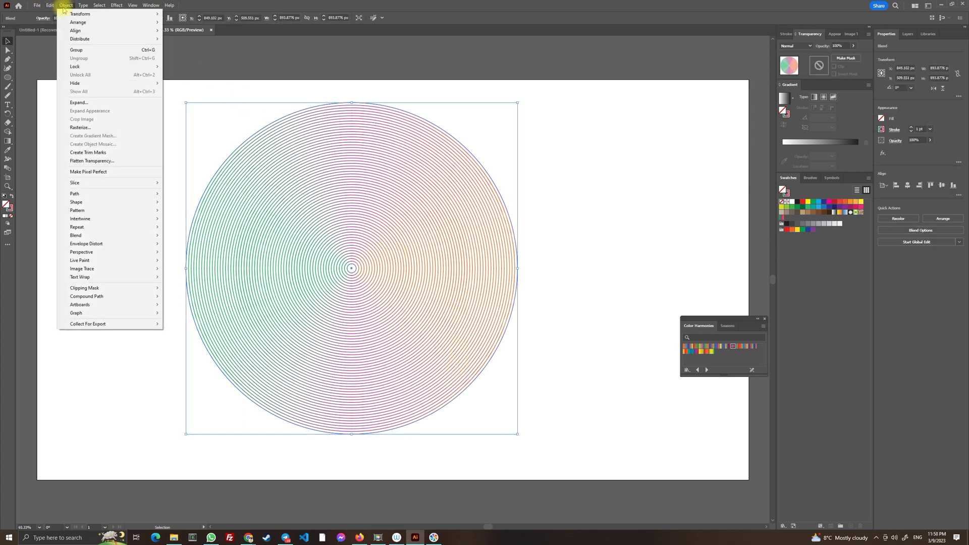
pyautogui.click(88, 102)
pyautogui.click(472, 315)
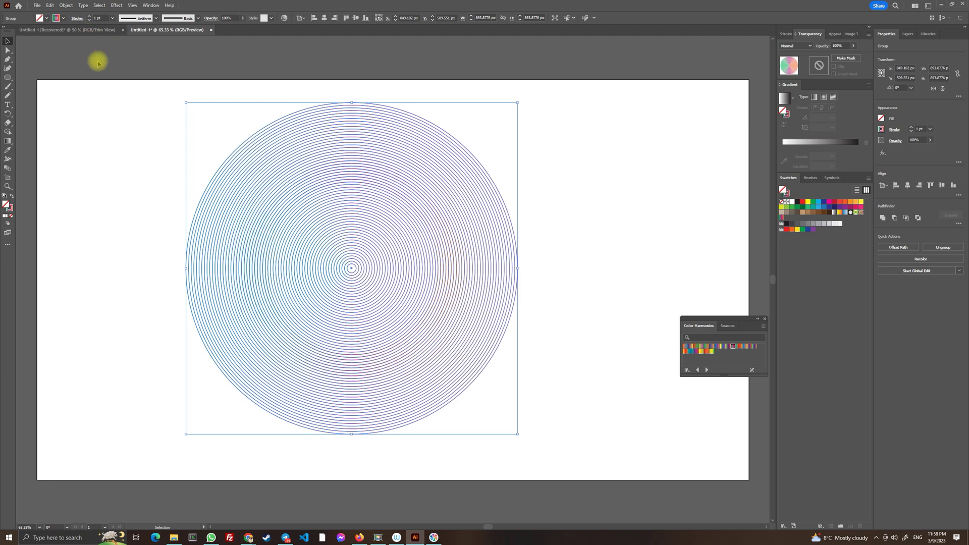
pyautogui.click(38, 6)
# Use the randomus script to scale each circle randomly between 70% and 150%, then reselect the group
pyautogui.moveTo(89, 198)
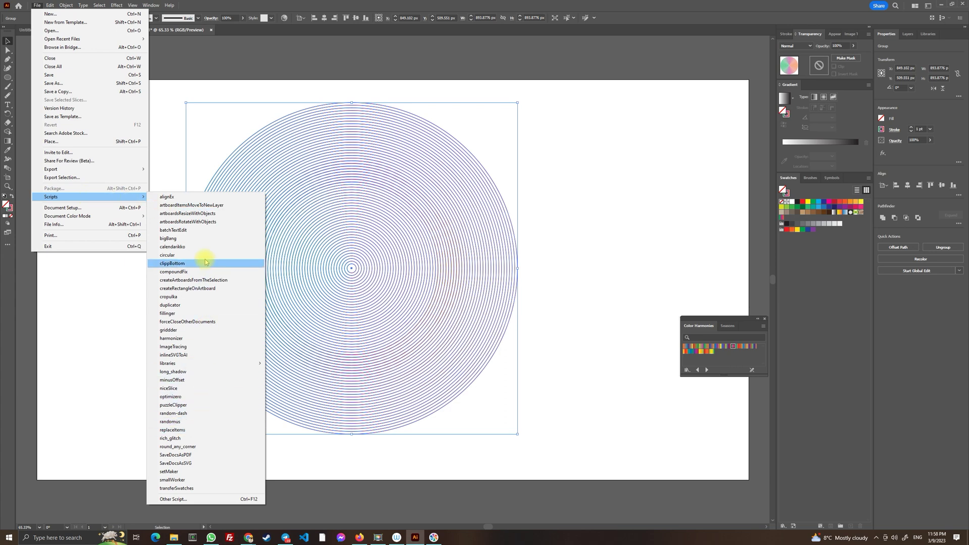
pyautogui.click(204, 424)
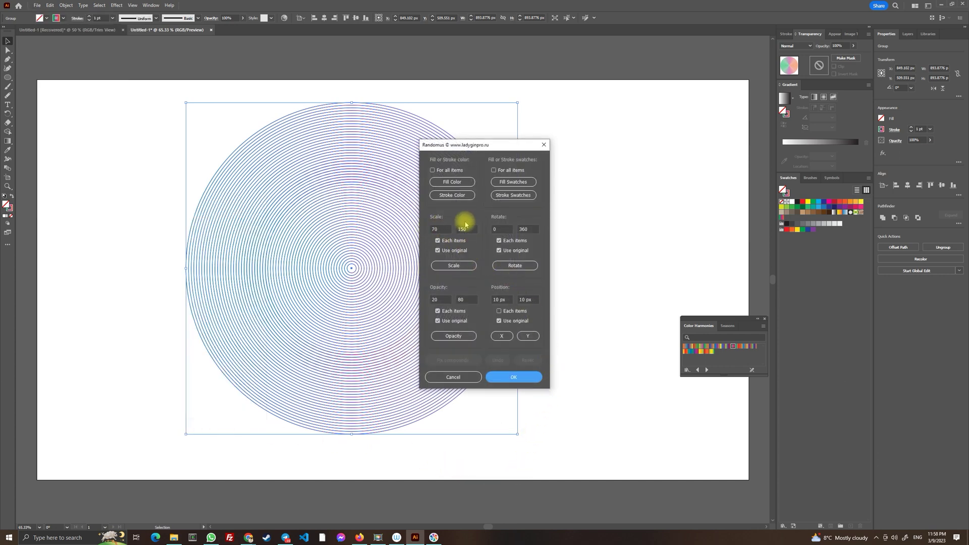
pyautogui.click(457, 271)
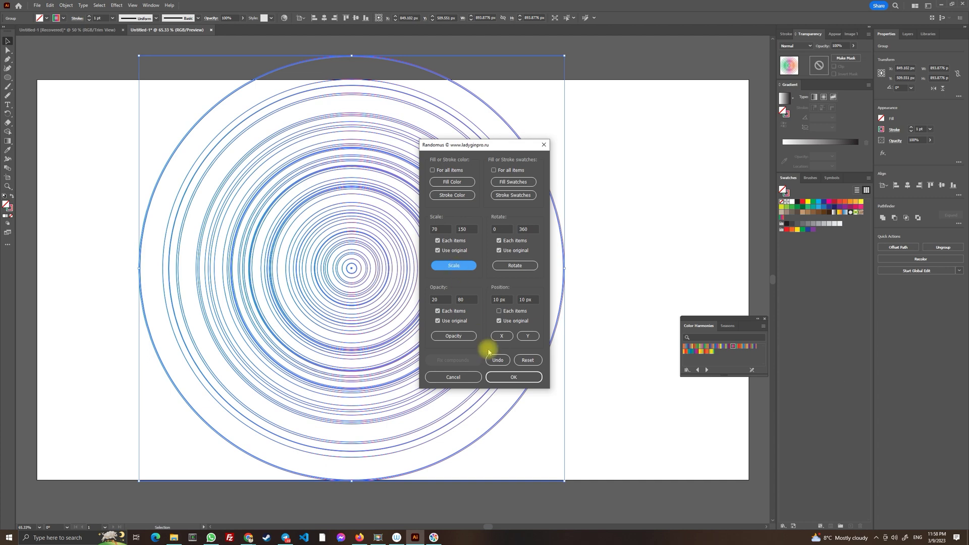
pyautogui.click(506, 376)
pyautogui.click(652, 253)
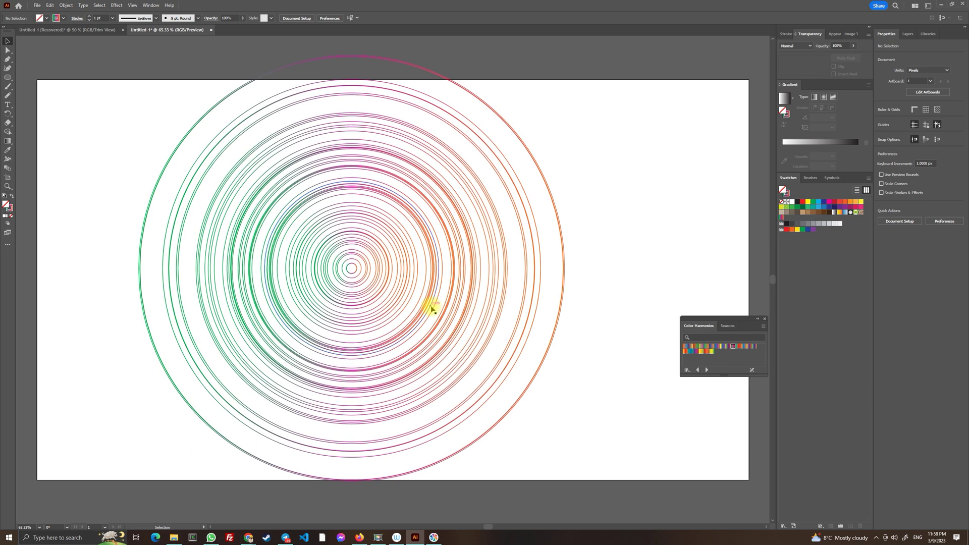
pyautogui.click(378, 283)
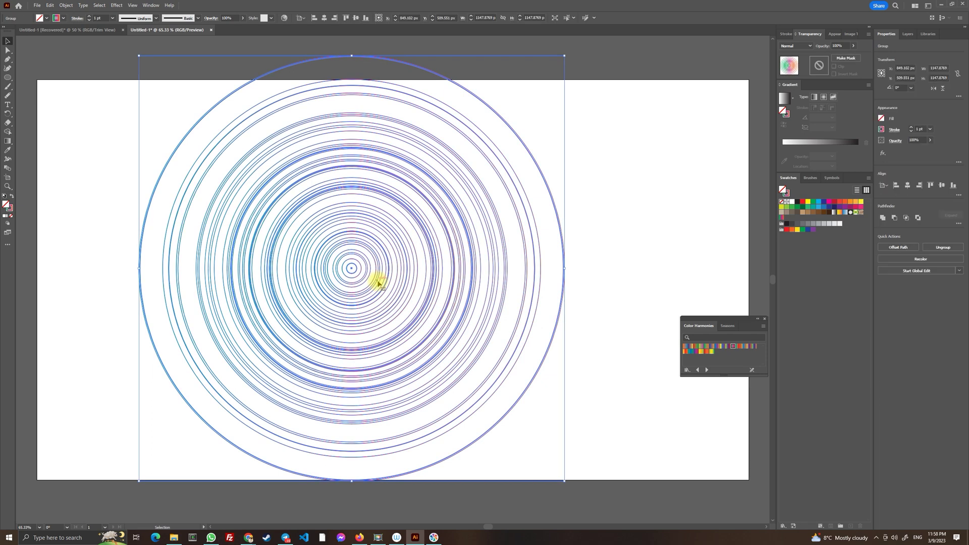
# Apply a Zig Zag effect of 56 px absolute size, 15 ridges per segment, with corner points
pyautogui.click(115, 7)
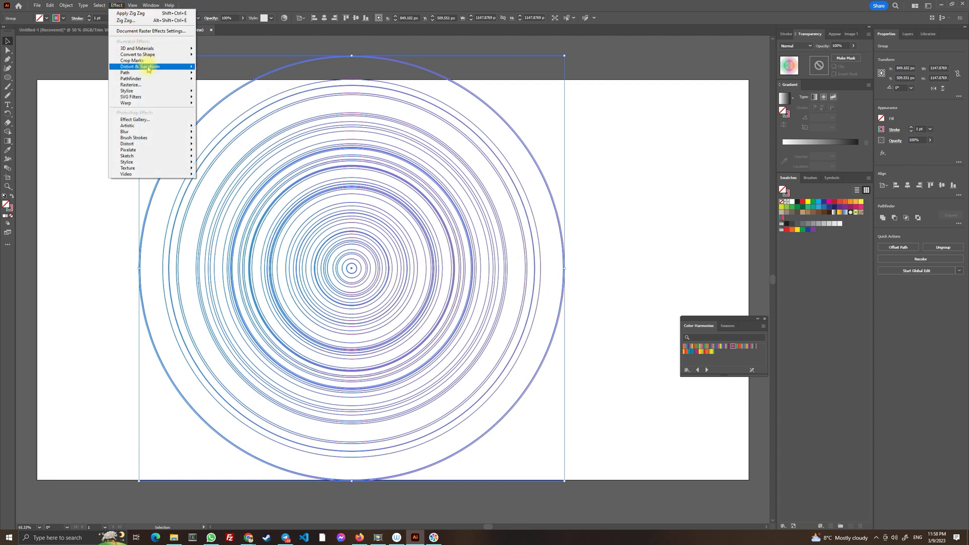
pyautogui.moveTo(148, 69)
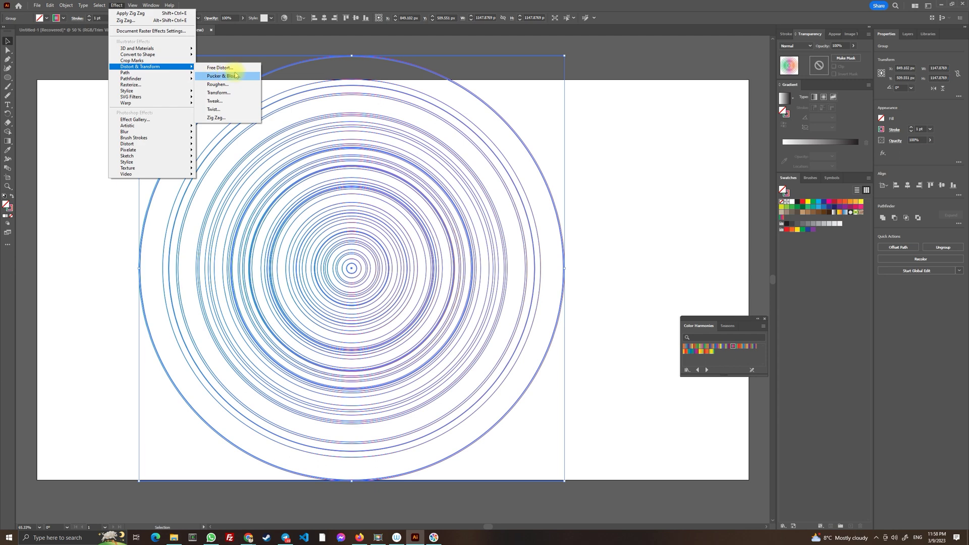
pyautogui.click(242, 117)
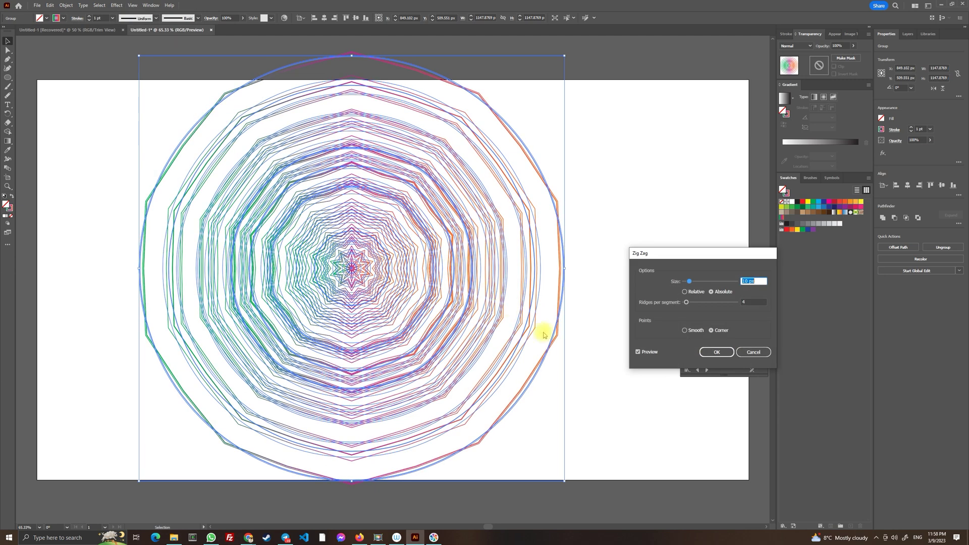
pyautogui.click(699, 302)
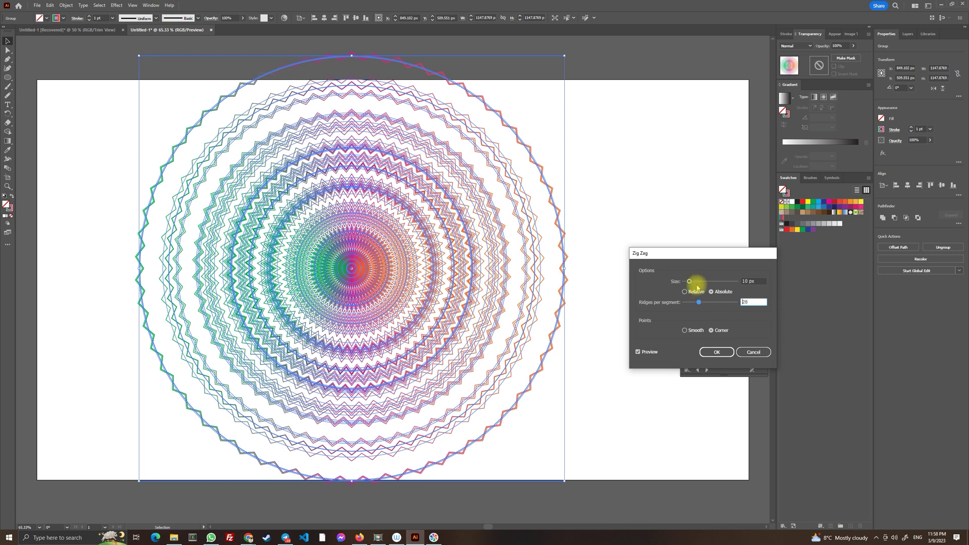
pyautogui.moveTo(689, 281); pyautogui.dragTo(705, 283)
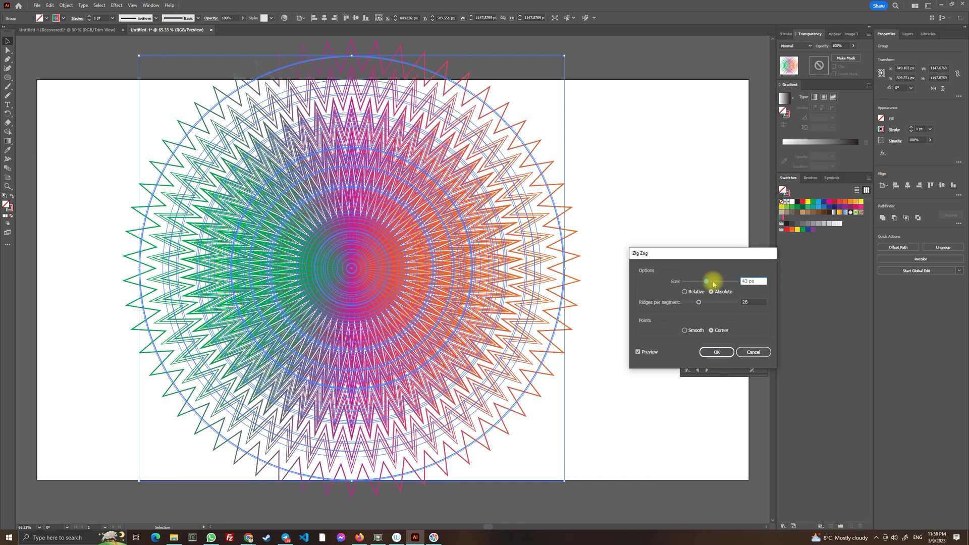
pyautogui.click(714, 283)
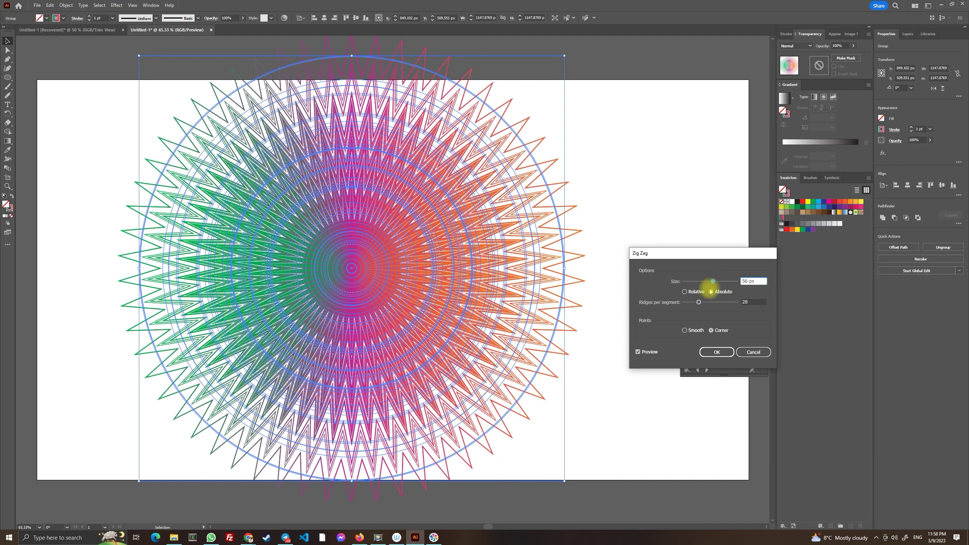
pyautogui.click(691, 303)
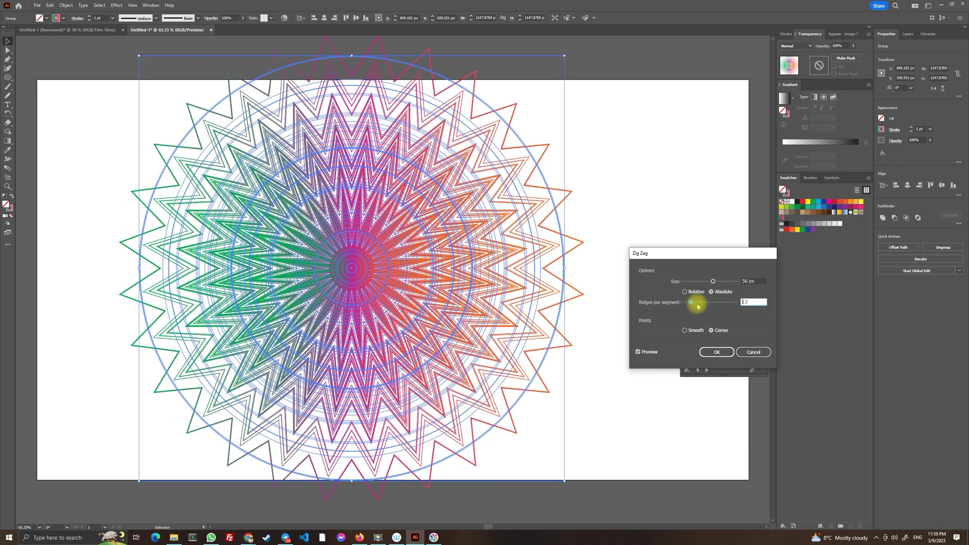
pyautogui.moveTo(691, 304); pyautogui.dragTo(694, 305)
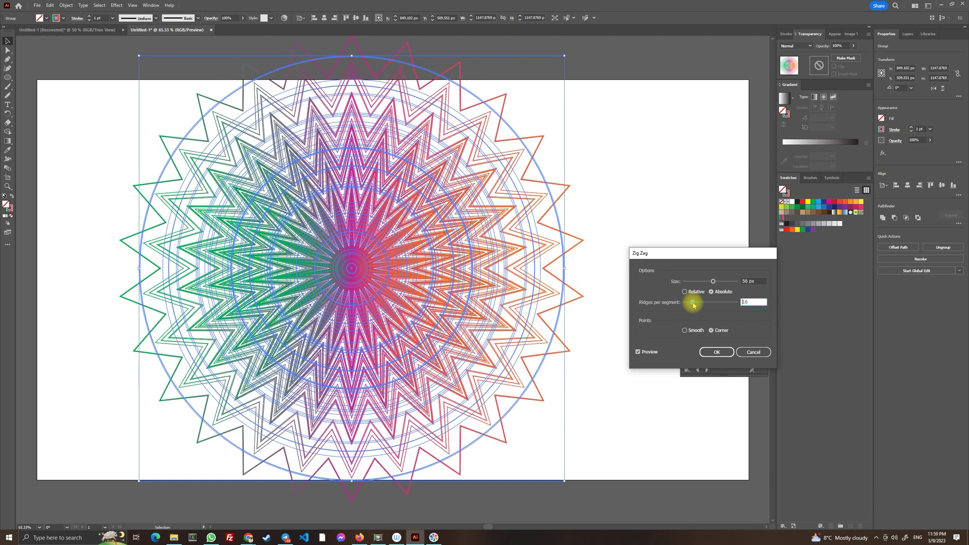
pyautogui.click(716, 352)
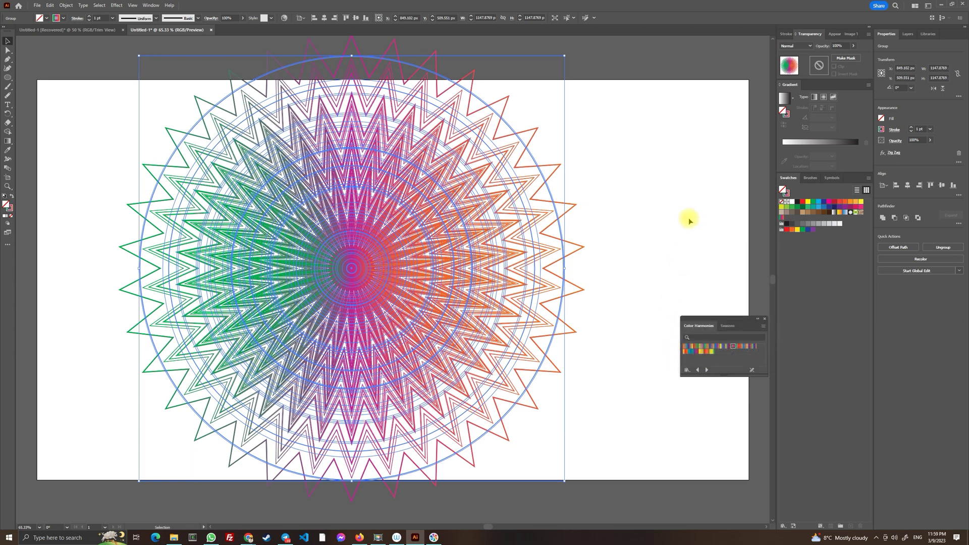
pyautogui.click(694, 209)
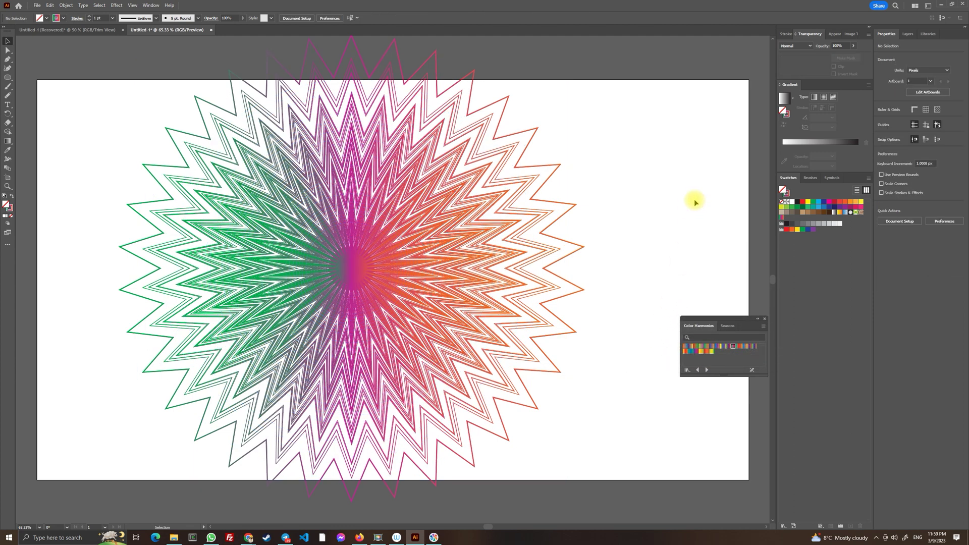
# Scale the starburst up to about 2069 px and centre it on the artboard at 960, 540 px
pyautogui.click(363, 265)
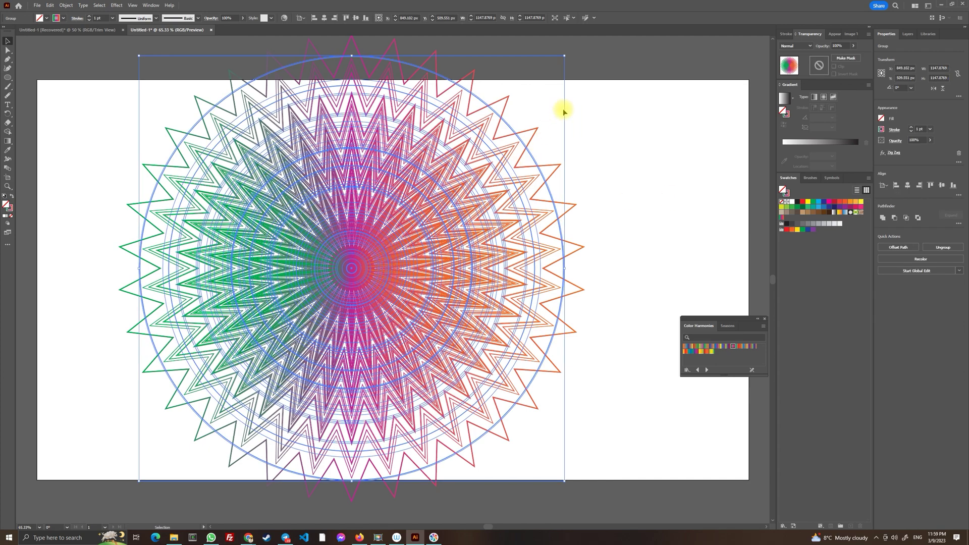
pyautogui.press('a')
pyautogui.hotkey('ctrl', '-')
pyautogui.hotkey('ctrl', '-')
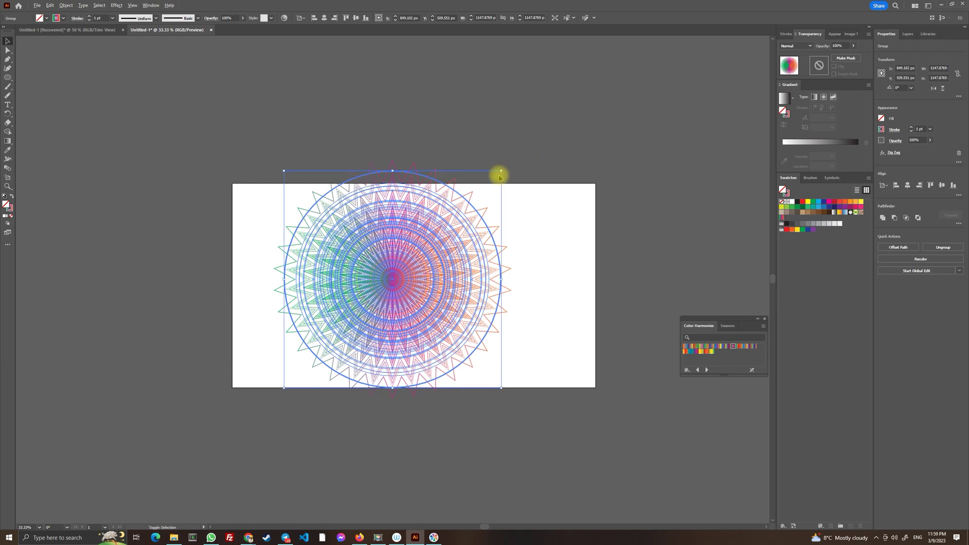
pyautogui.moveTo(501, 171); pyautogui.dragTo(684, 95)
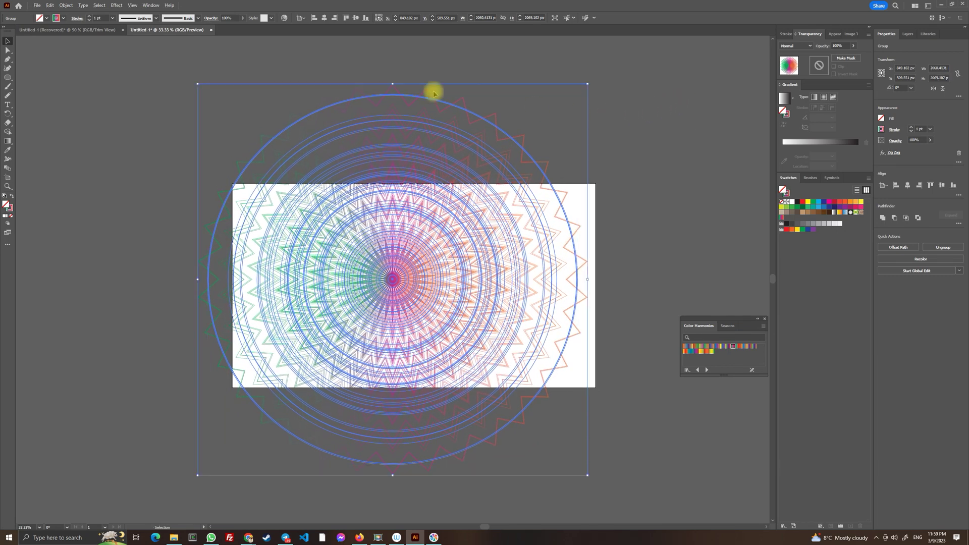
pyautogui.click(323, 18)
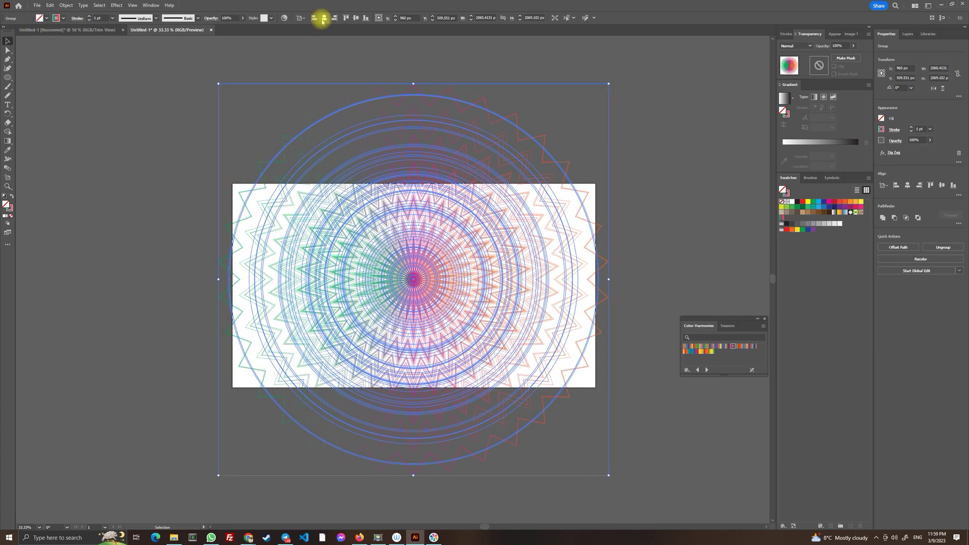
pyautogui.click(353, 19)
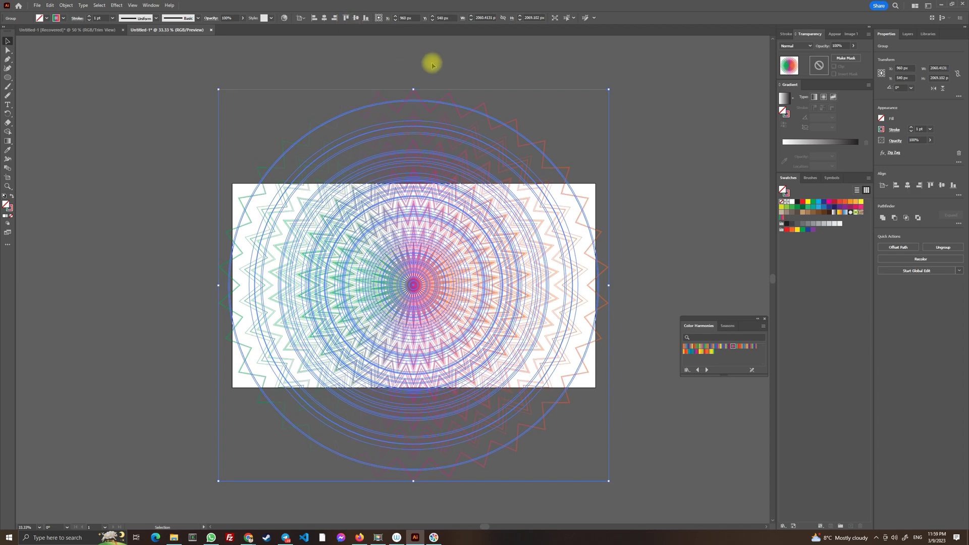
pyautogui.click(638, 167)
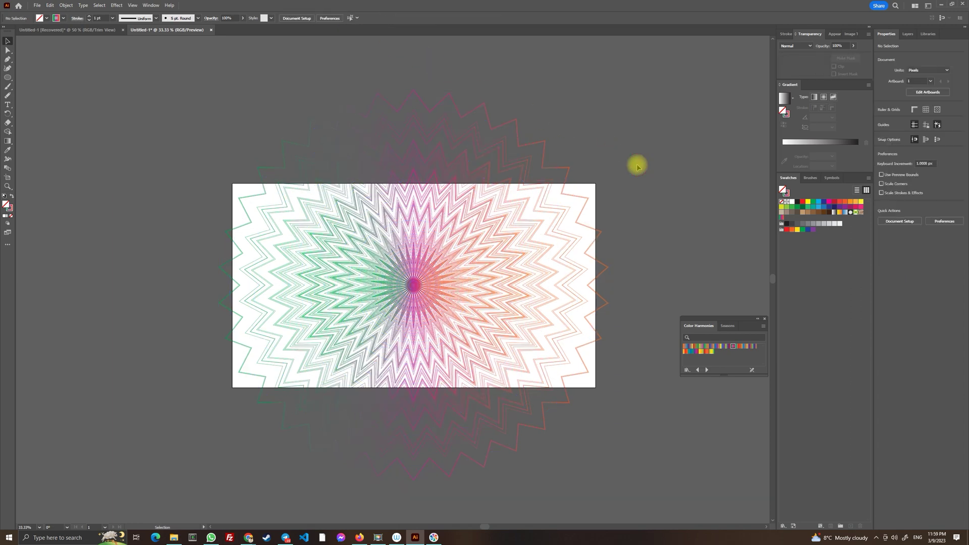
# Turn on View > Trim View so only the artboard shows, zoomed in to 50%
pyautogui.click(132, 6)
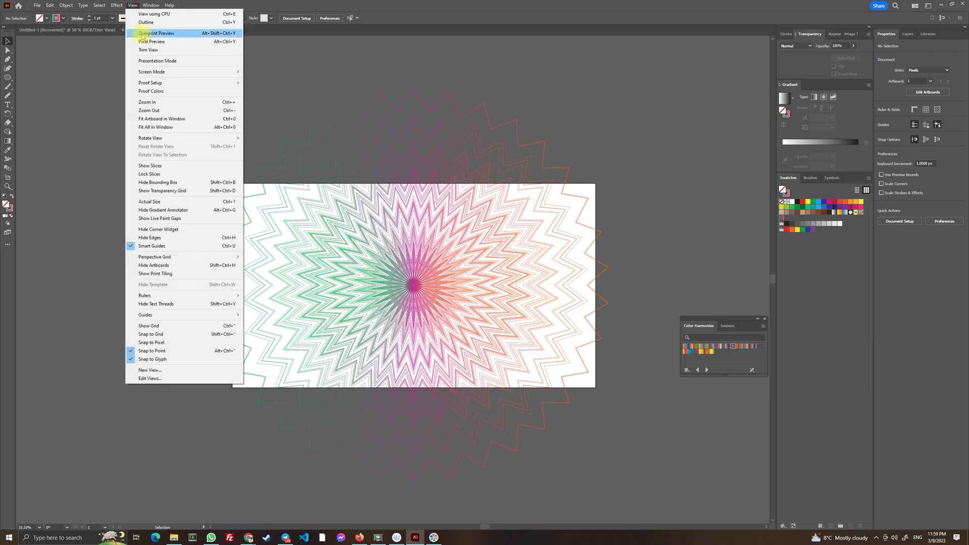
pyautogui.click(150, 50)
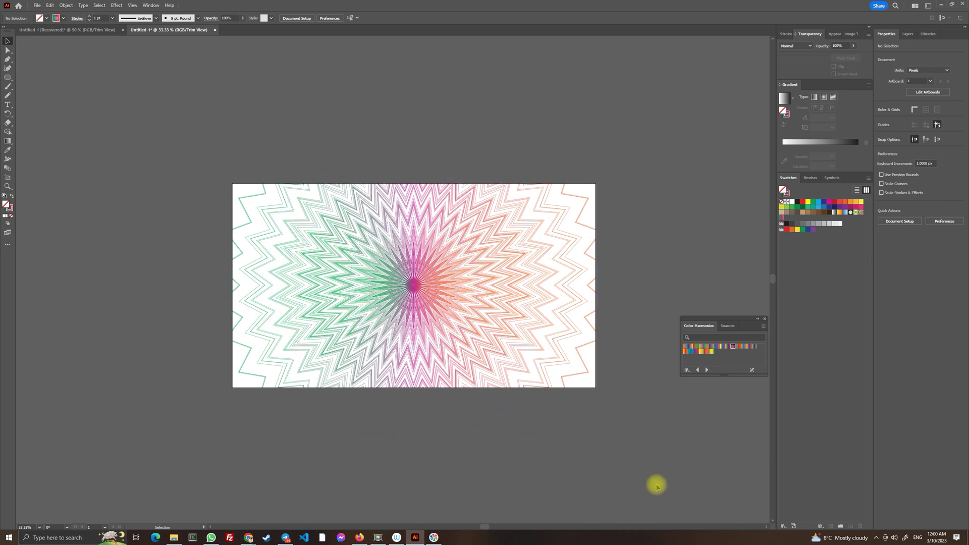
pyautogui.hotkey('ctrl', '=')
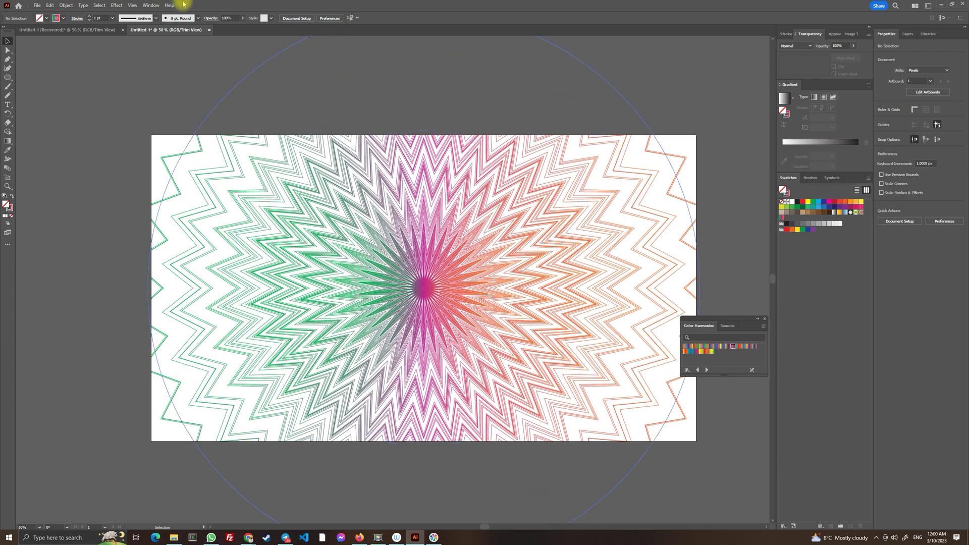
pyautogui.click(7, 78)
pyautogui.click(33, 80)
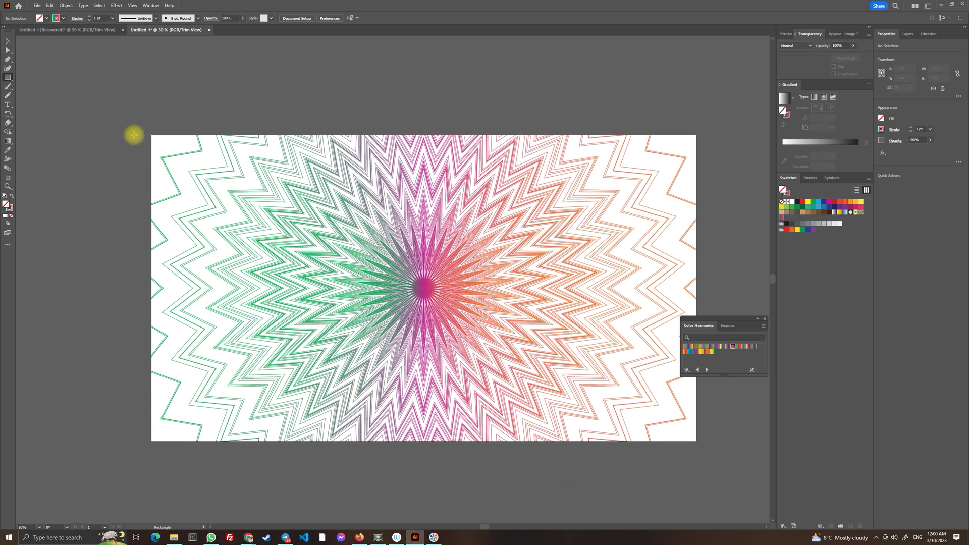
# Draw a rectangle covering the whole 1920 × 1080 px artboard
pyautogui.moveTo(7, 77); pyautogui.dragTo(22, 80)
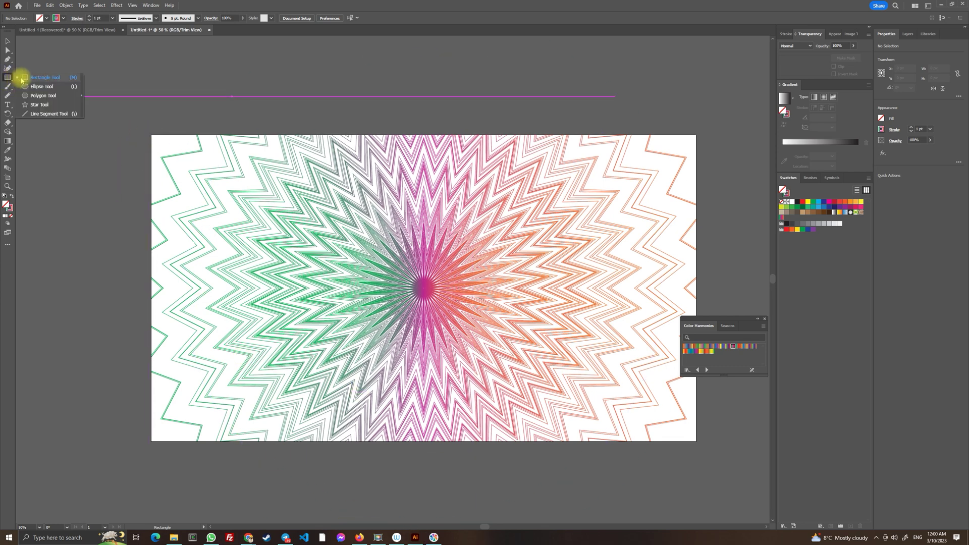
pyautogui.click(21, 80)
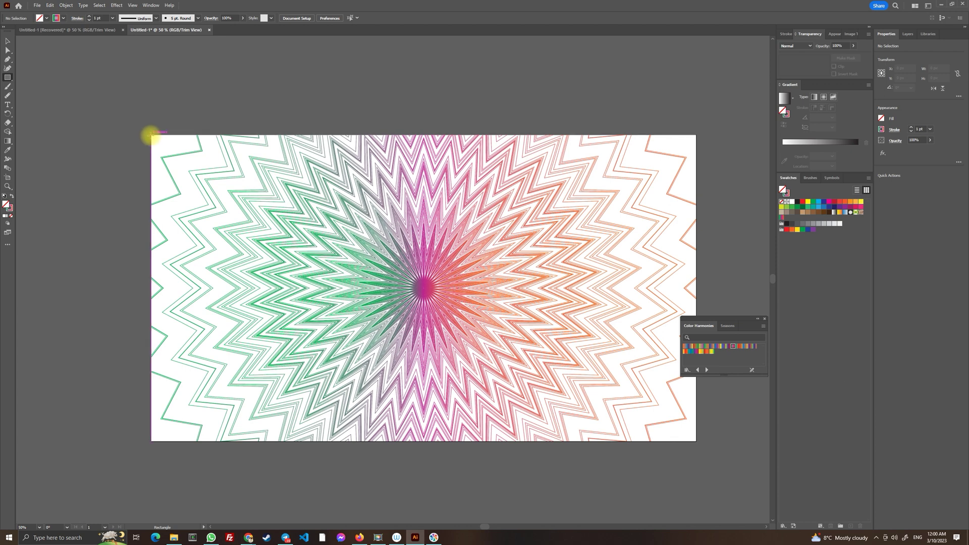
pyautogui.moveTo(151, 135); pyautogui.dragTo(696, 441)
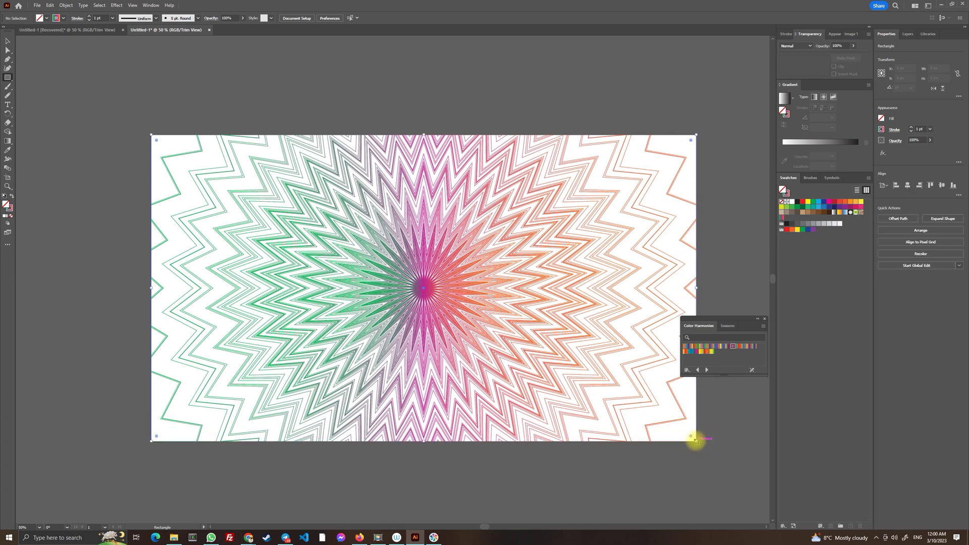
# Move the rectangle below the starburst group in Layers and set its stroke to None
pyautogui.click(911, 34)
pyautogui.click(899, 47)
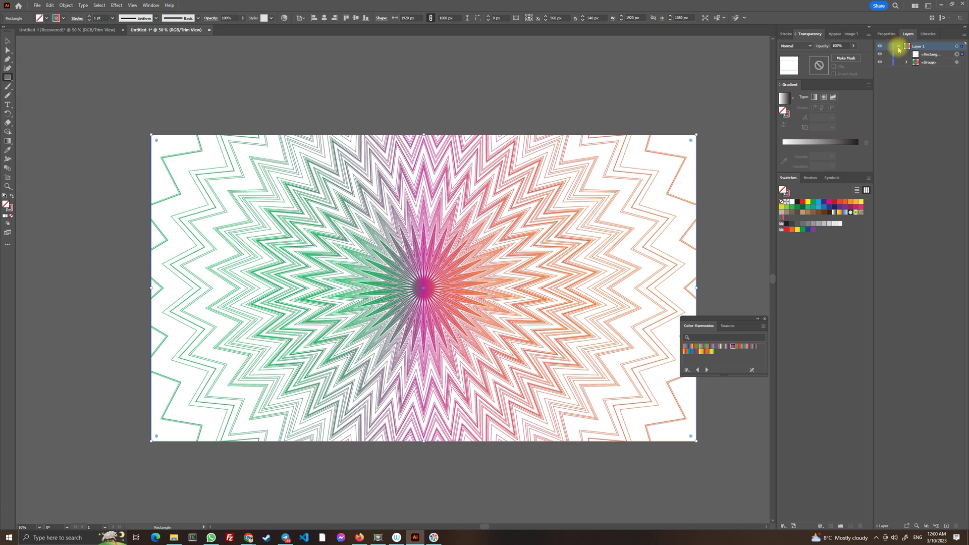
pyautogui.click(917, 53)
pyautogui.moveTo(916, 57); pyautogui.dragTo(917, 65)
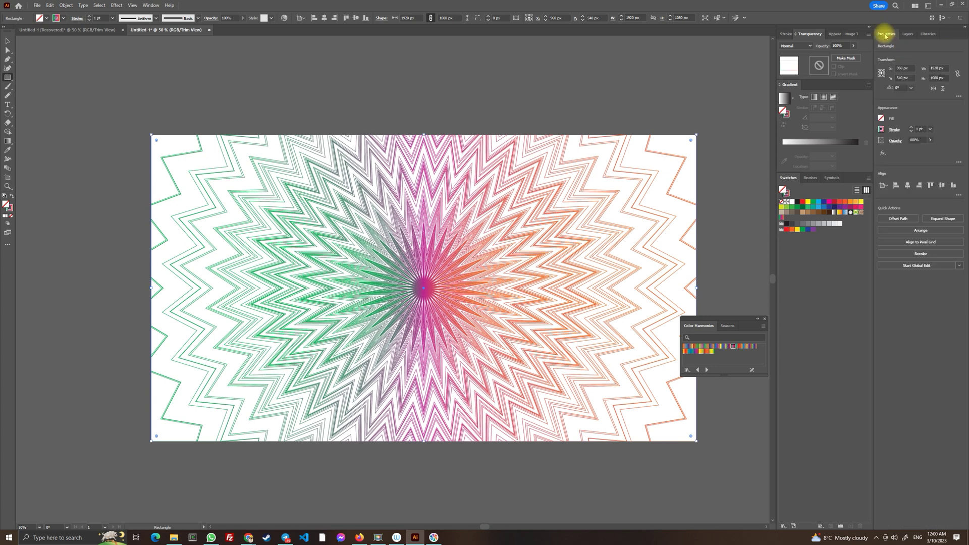
pyautogui.click(881, 130)
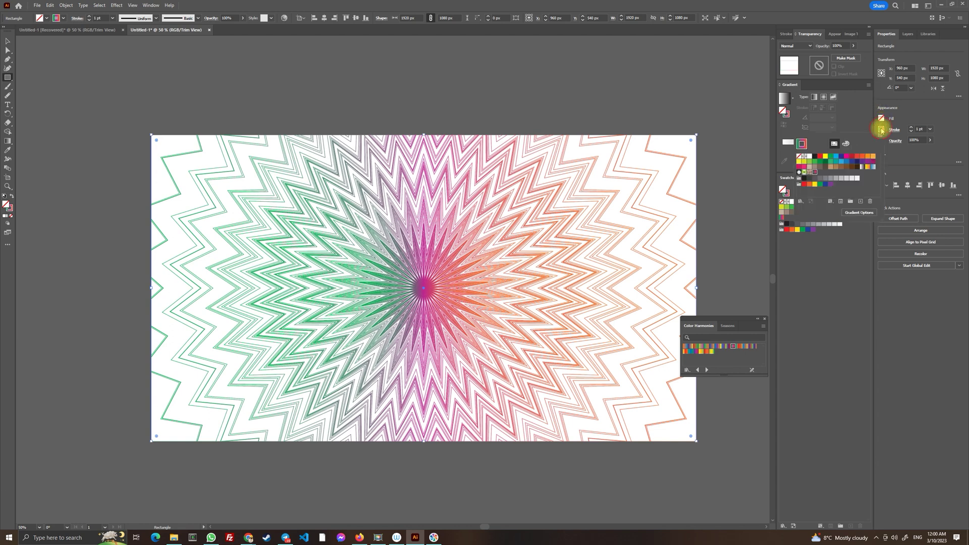
pyautogui.click(800, 157)
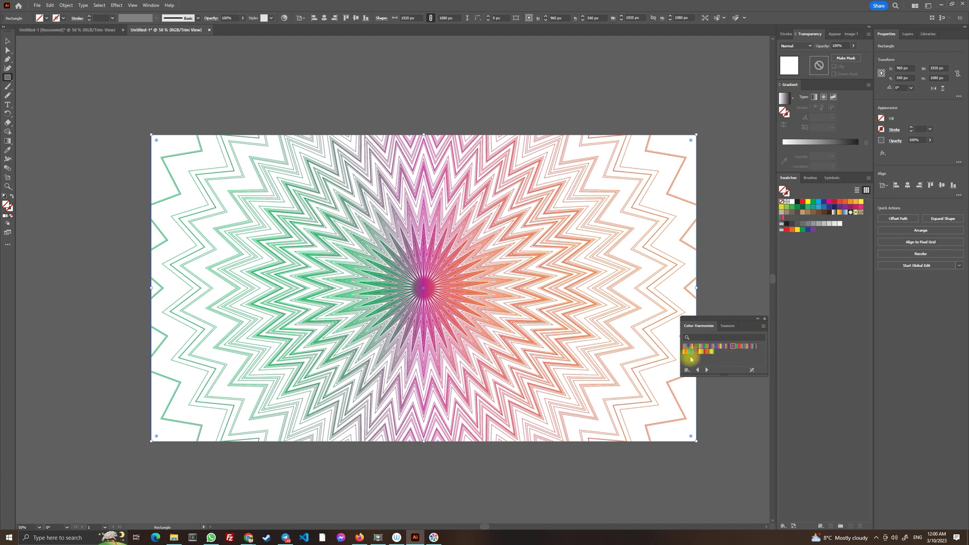
# Fill the background rectangle with a blue-purple gradient from the Brights gradient library
pyautogui.click(691, 352)
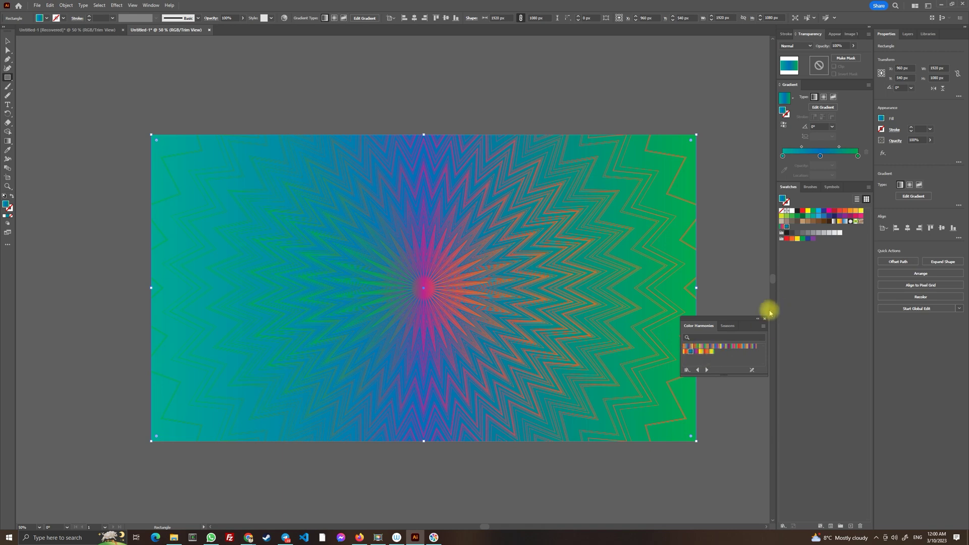
pyautogui.click(687, 370)
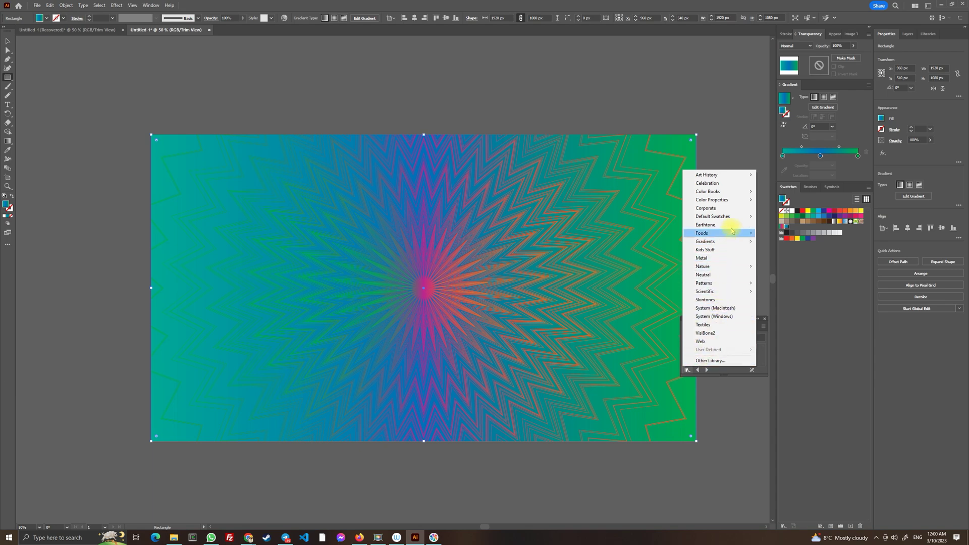
pyautogui.moveTo(718, 293)
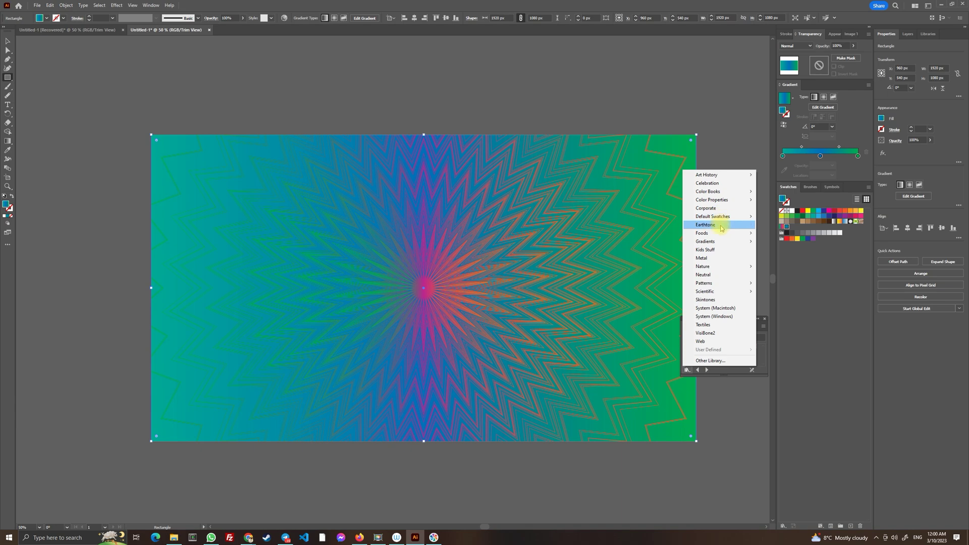
pyautogui.moveTo(722, 243)
pyautogui.click(775, 242)
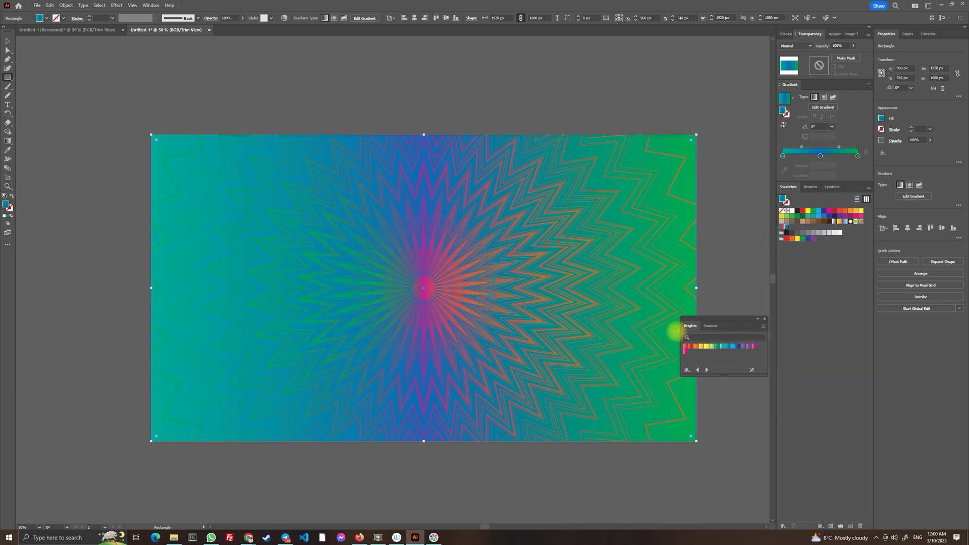
pyautogui.click(738, 347)
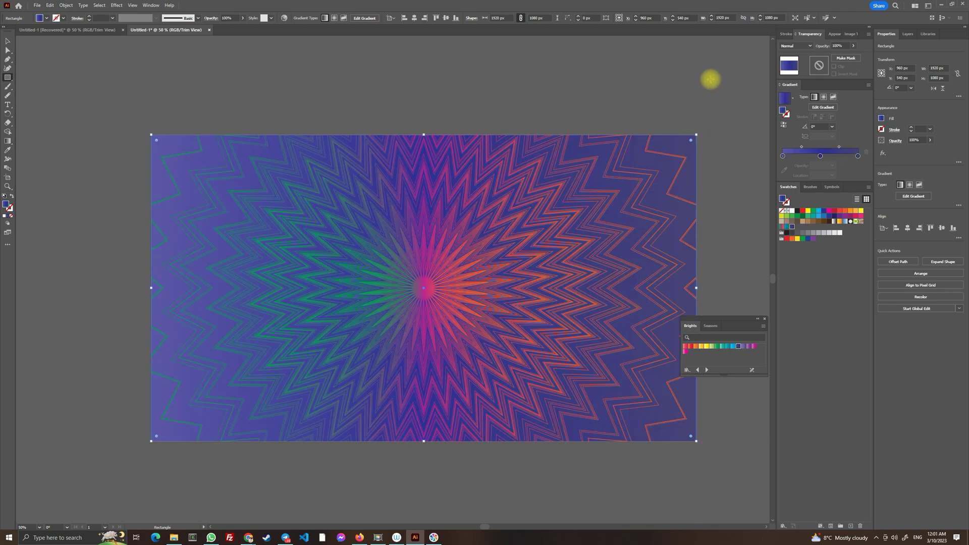
pyautogui.click(8, 41)
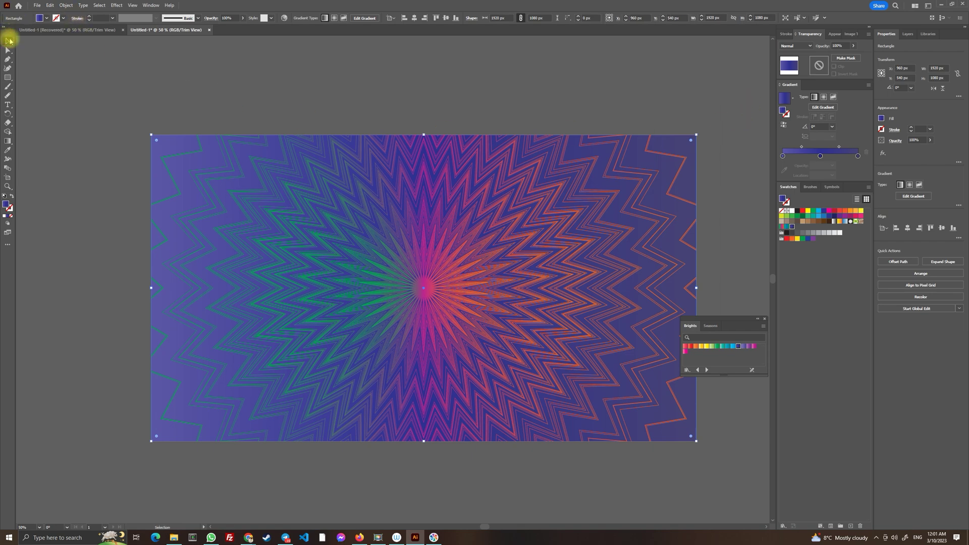
# Set the starburst group's transparency blend mode to Color Dodge
pyautogui.click(703, 84)
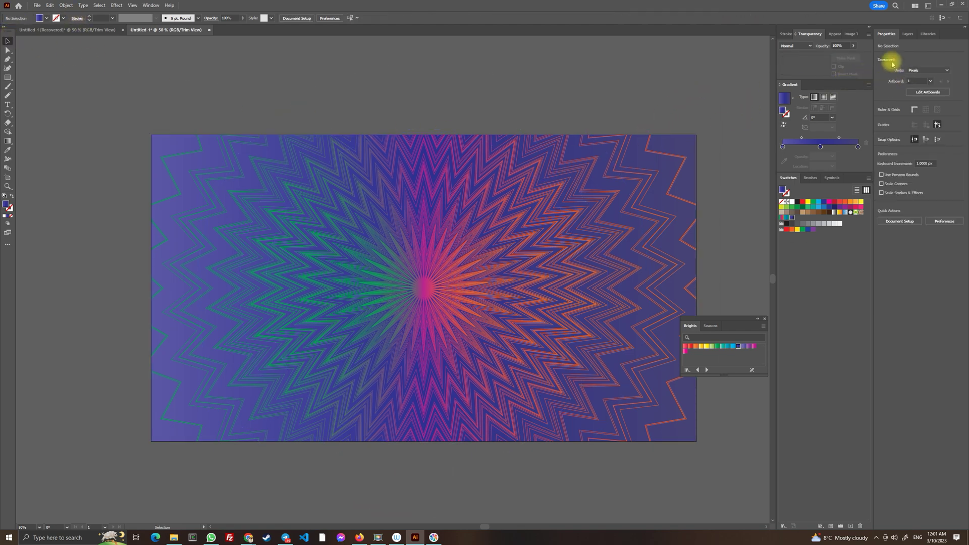
pyautogui.click(906, 34)
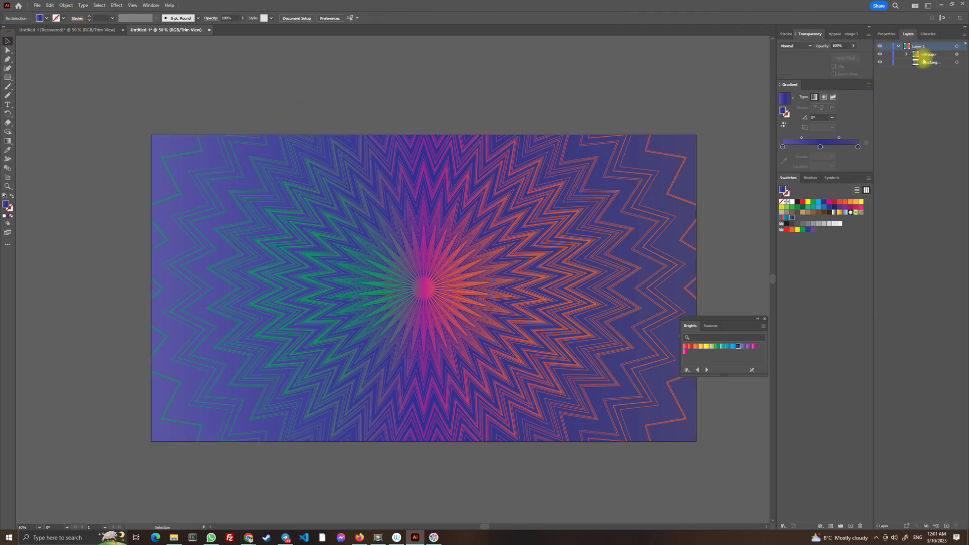
pyautogui.click(958, 54)
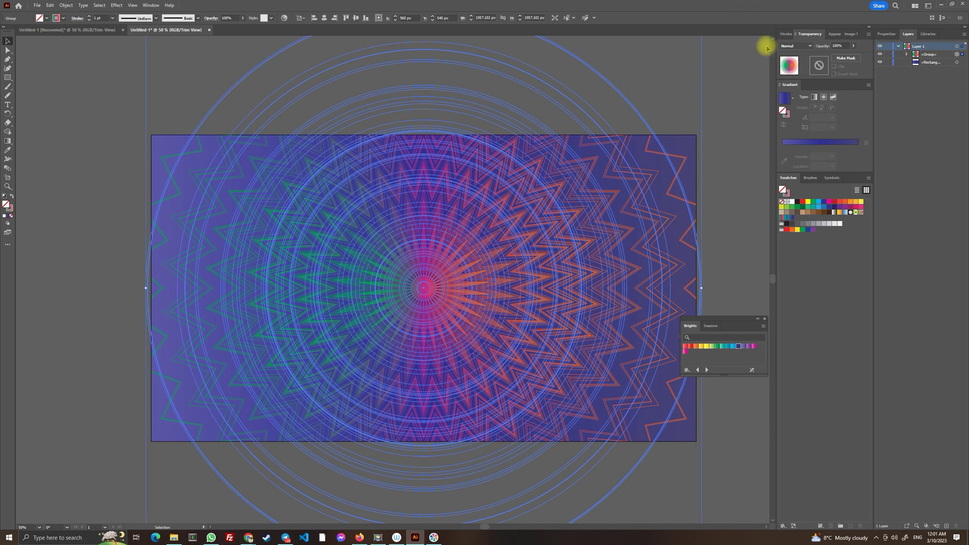
pyautogui.click(789, 46)
pyautogui.click(806, 107)
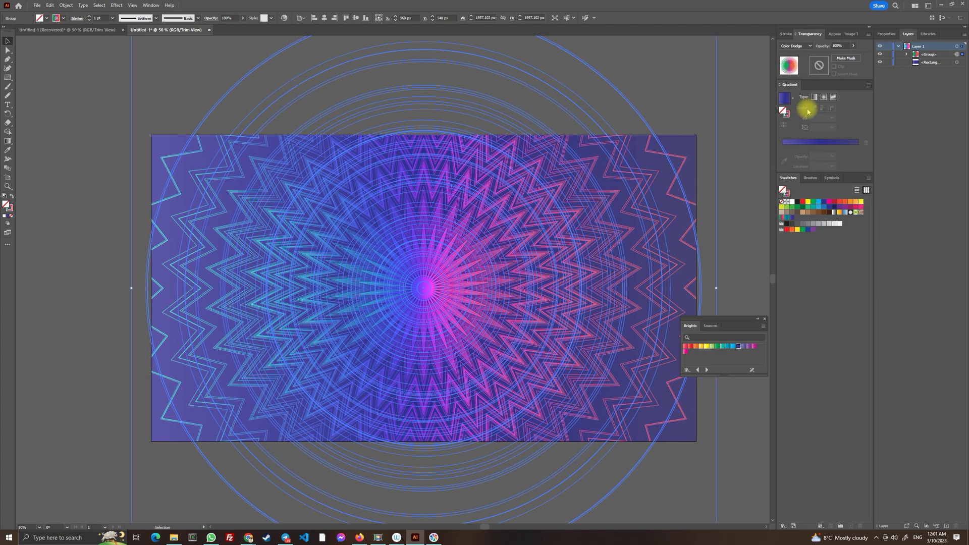
pyautogui.click(755, 85)
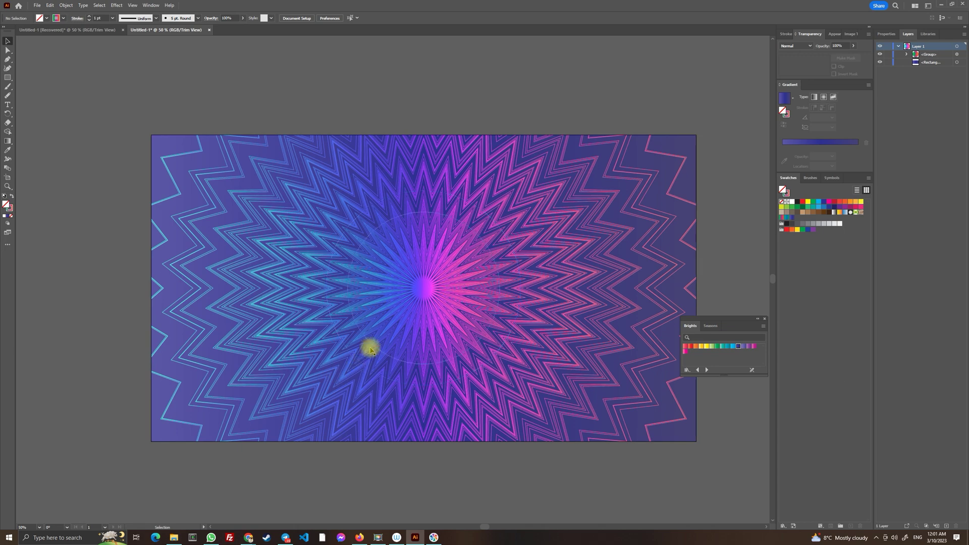
# Scale the starburst group up around its centre to about 2283 px, back at 50% zoom
pyautogui.click(403, 315)
pyautogui.hotkey('ctrl', '-')
pyautogui.hotkey('ctrl', '-')
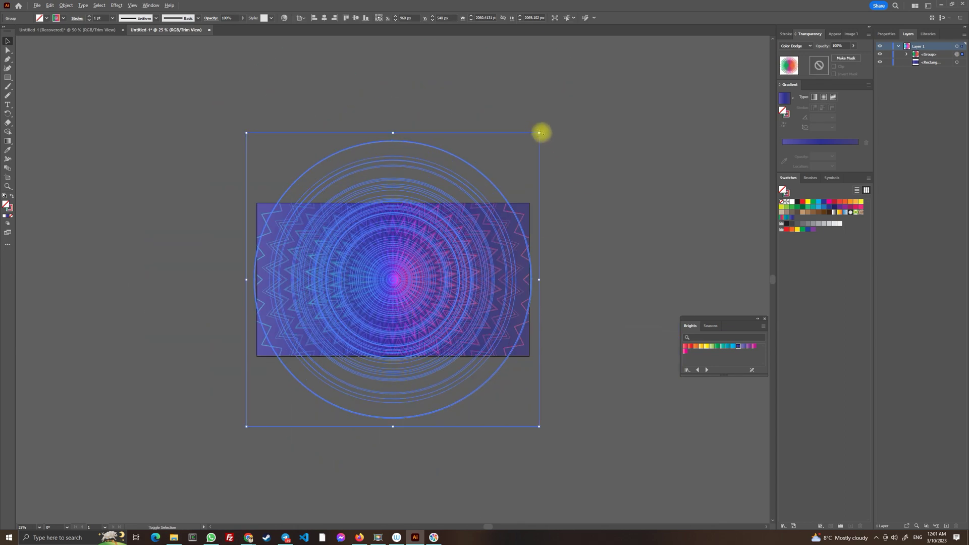
pyautogui.moveTo(540, 133); pyautogui.dragTo(623, 93)
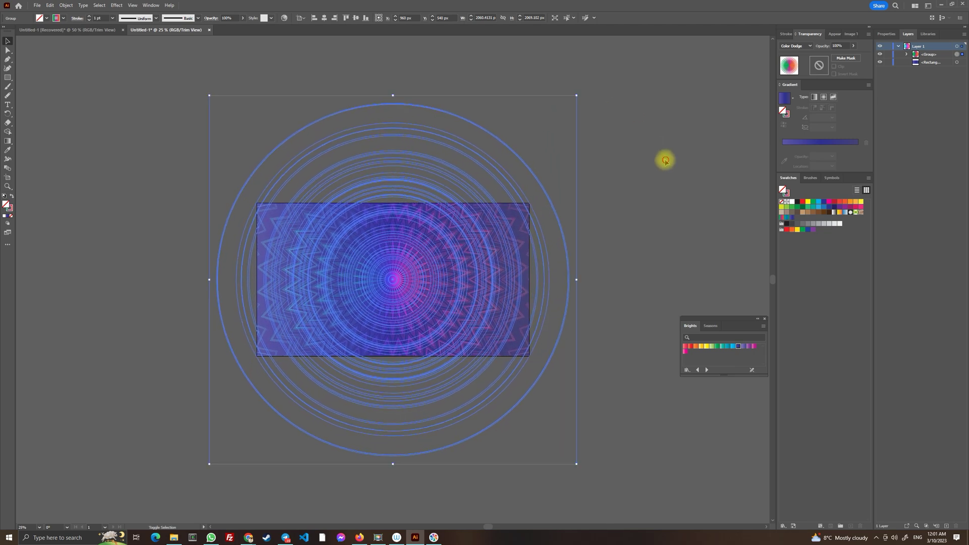
pyautogui.click(578, 288)
pyautogui.hotkey('ctrl', '=')
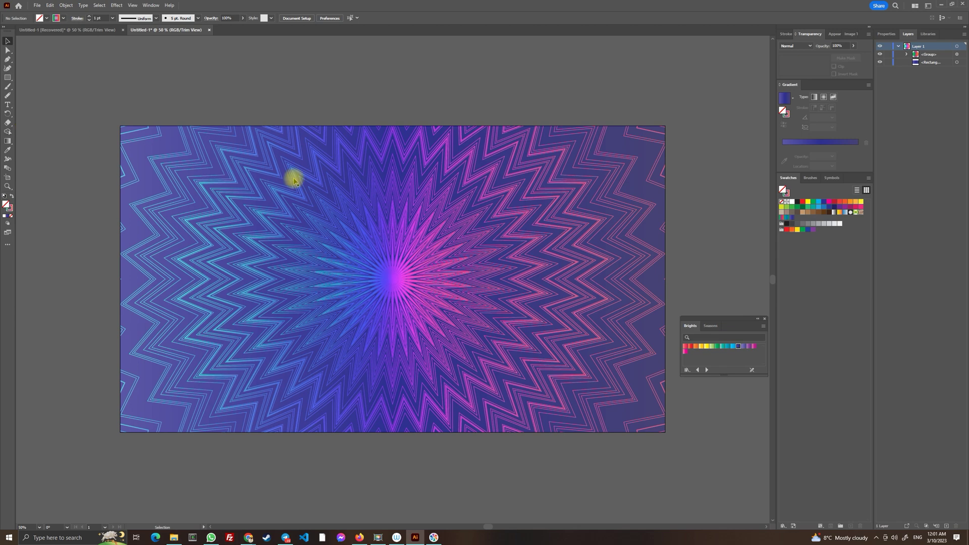
# After comparing with the recovered document, give the Untitled-1 starburst group a 2 pt stroke weight
pyautogui.scroll(-1, 373, 245)
pyautogui.click(61, 30)
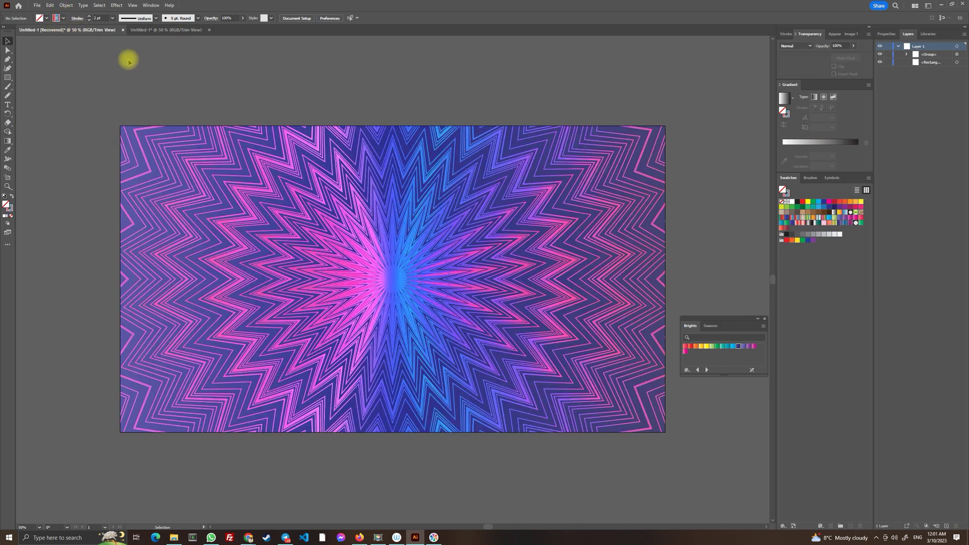
pyautogui.click(194, 31)
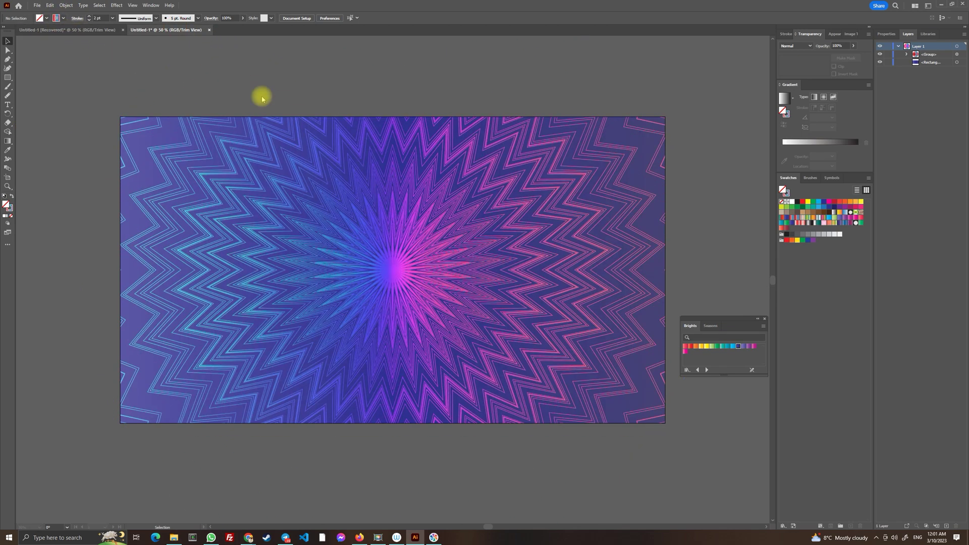
pyautogui.click(395, 258)
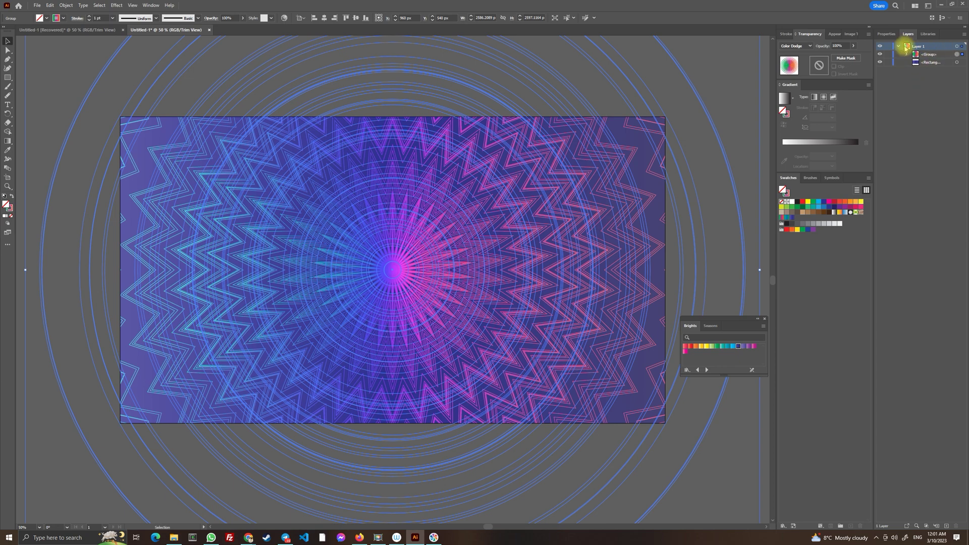
pyautogui.click(886, 34)
pyautogui.click(930, 130)
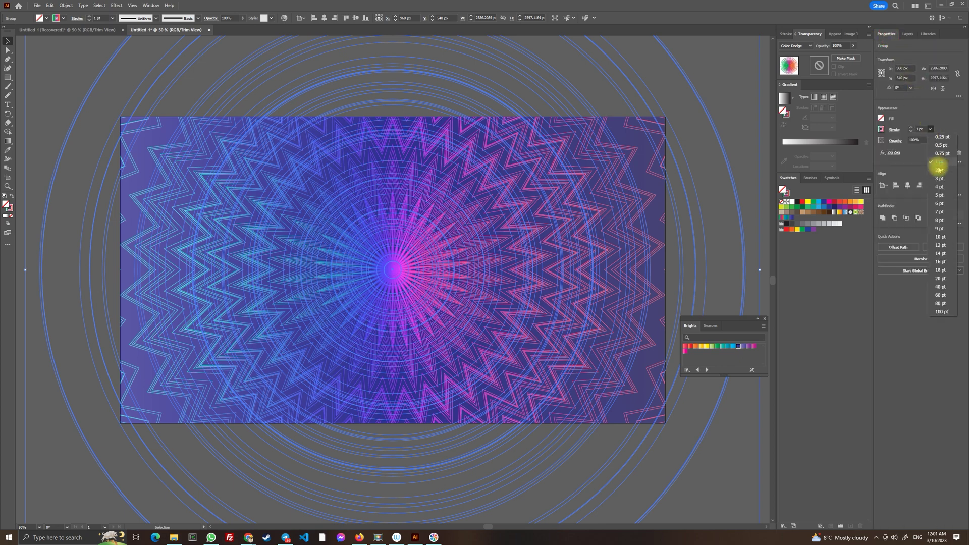
pyautogui.click(936, 171)
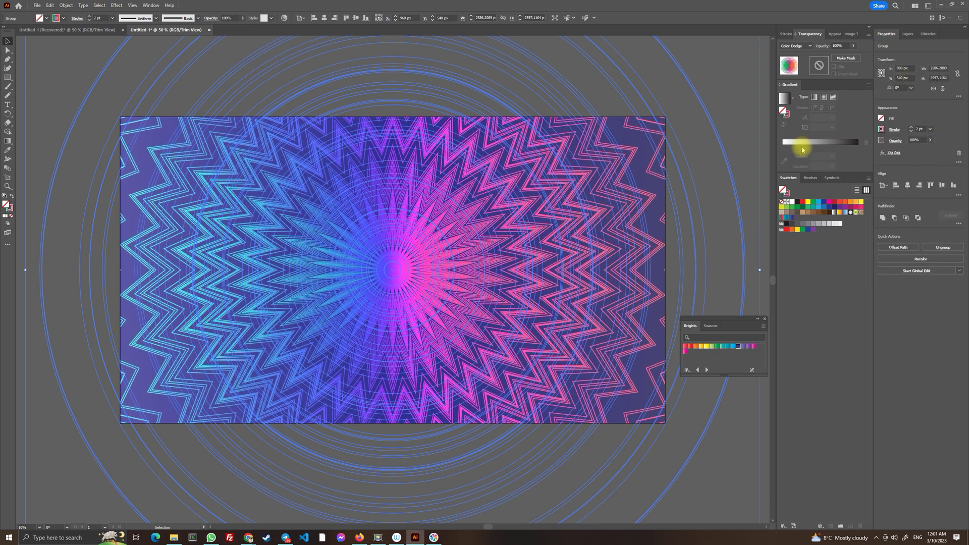
pyautogui.click(761, 101)
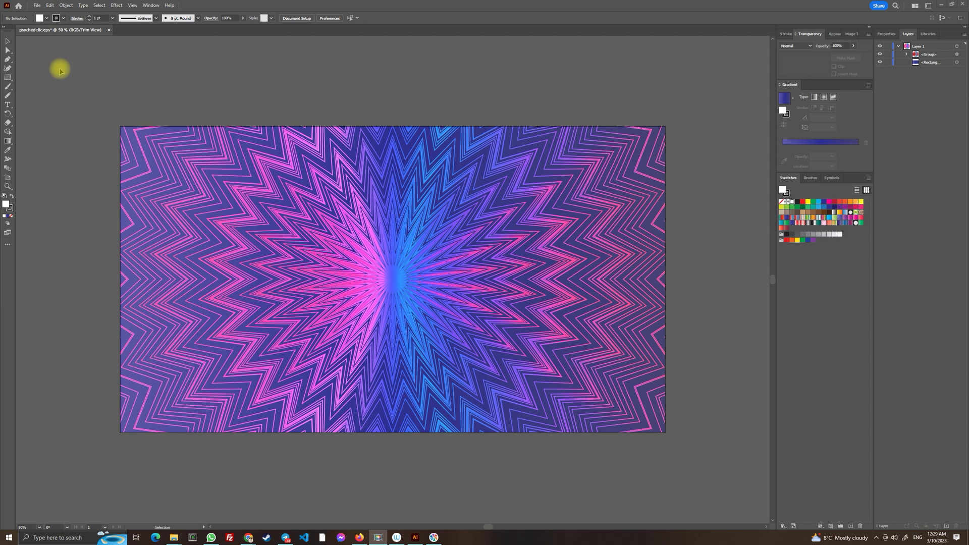
# Turn off Trim View so the starburst is shown extending past the artboard
pyautogui.click(132, 5)
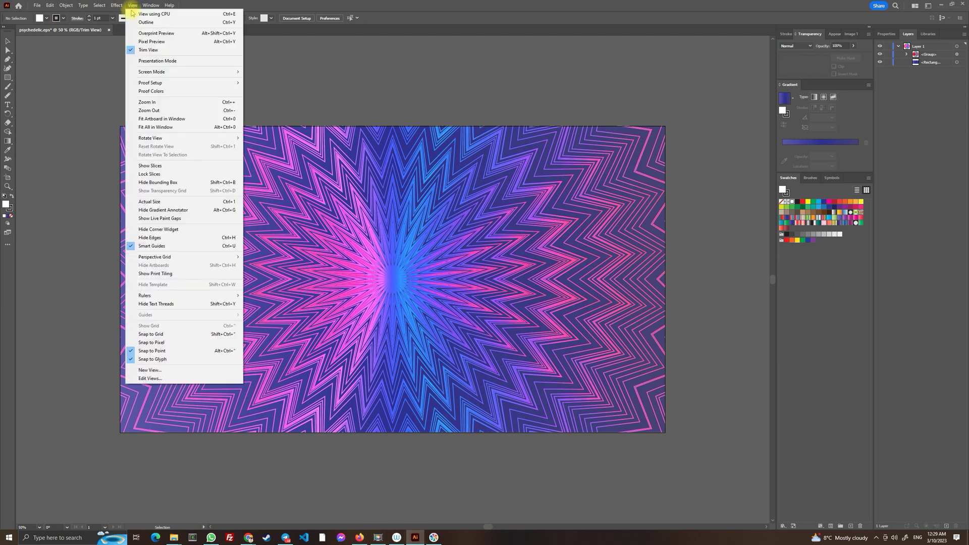
pyautogui.click(151, 50)
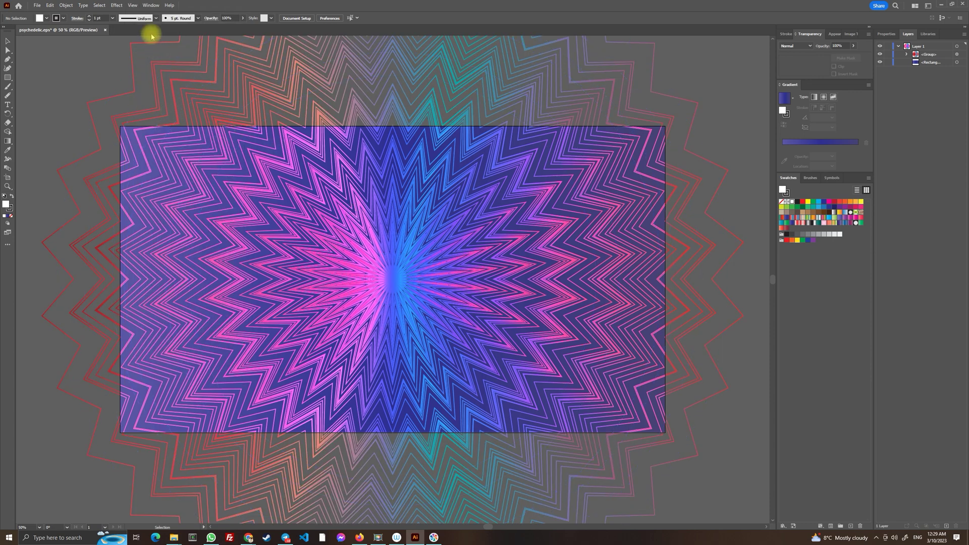
pyautogui.click(134, 7)
pyautogui.click(133, 6)
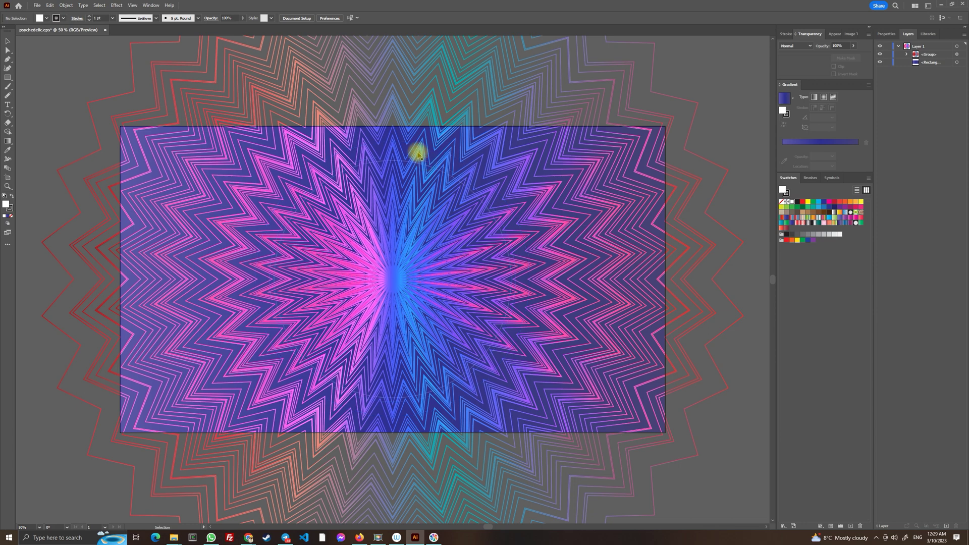
pyautogui.click(963, 62)
# Move the background rectangle above the starburst group, select all, and make a clipping mask
pyautogui.press('a')
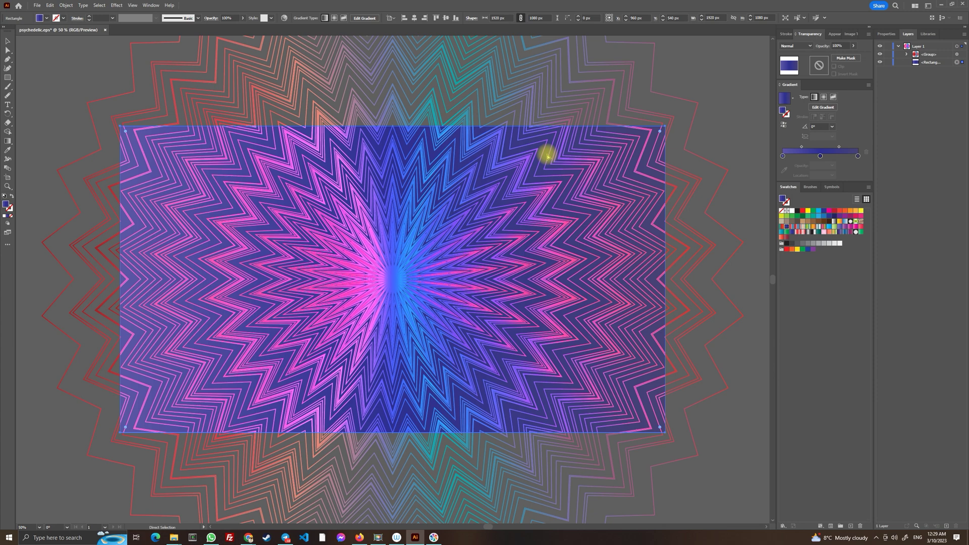
pyautogui.press('v')
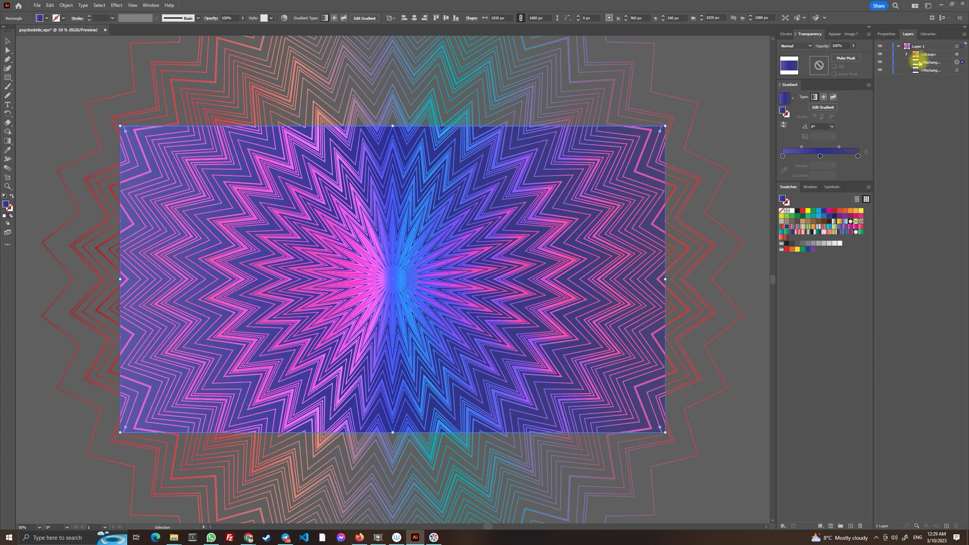
pyautogui.moveTo(920, 63); pyautogui.dragTo(928, 52)
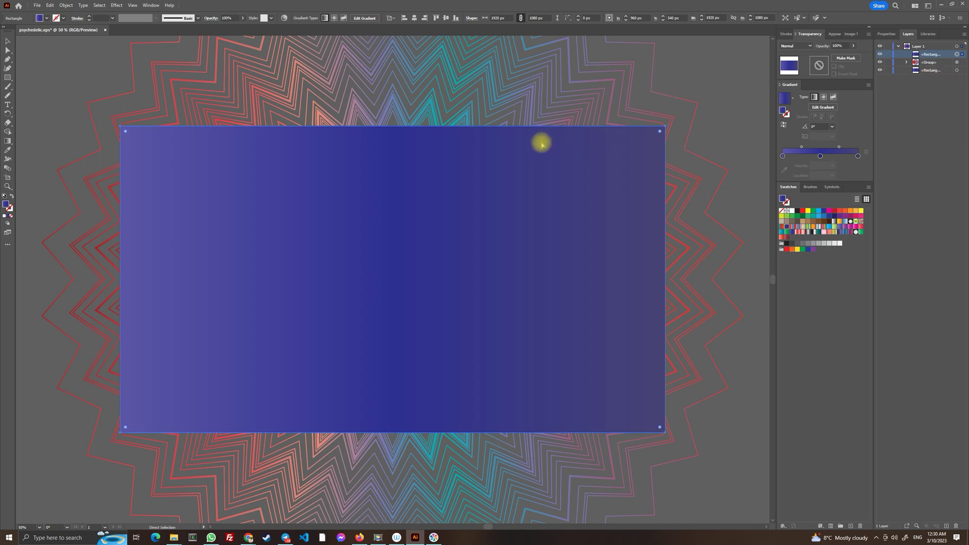
pyautogui.hotkey('ctrl', 'a')
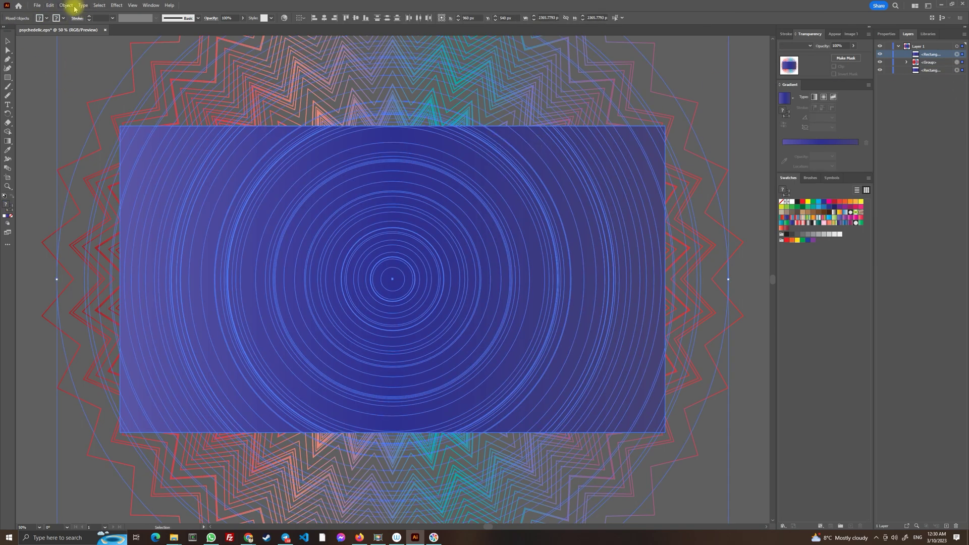
pyautogui.click(67, 5)
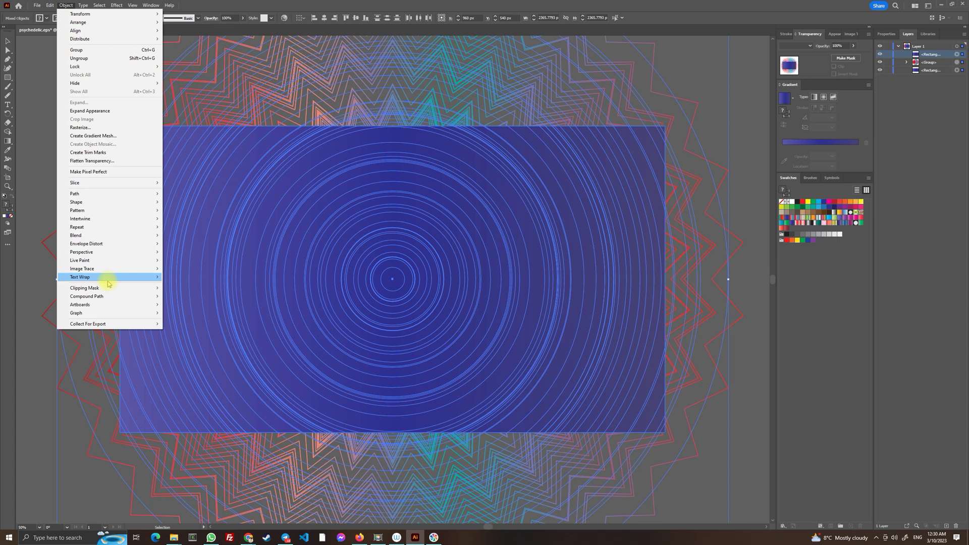
pyautogui.click(178, 289)
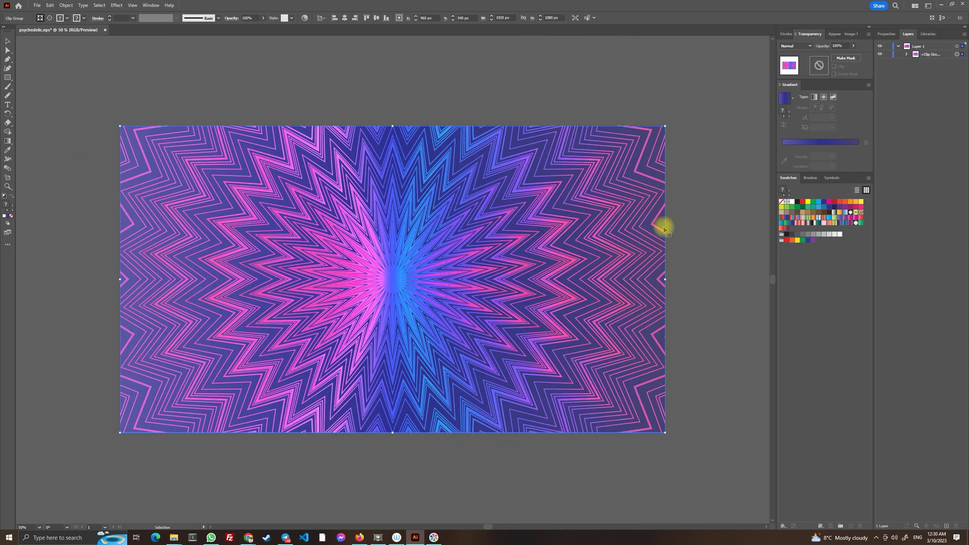